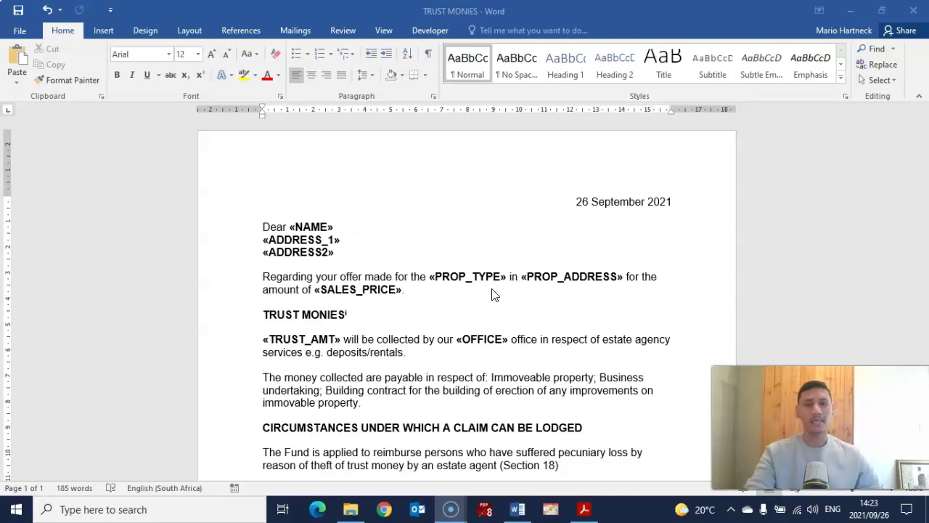
Put the identification number on the left of the header and QUESTION 10 B on the right.
{"action": "left_click", "coordinate": [573, 271]}
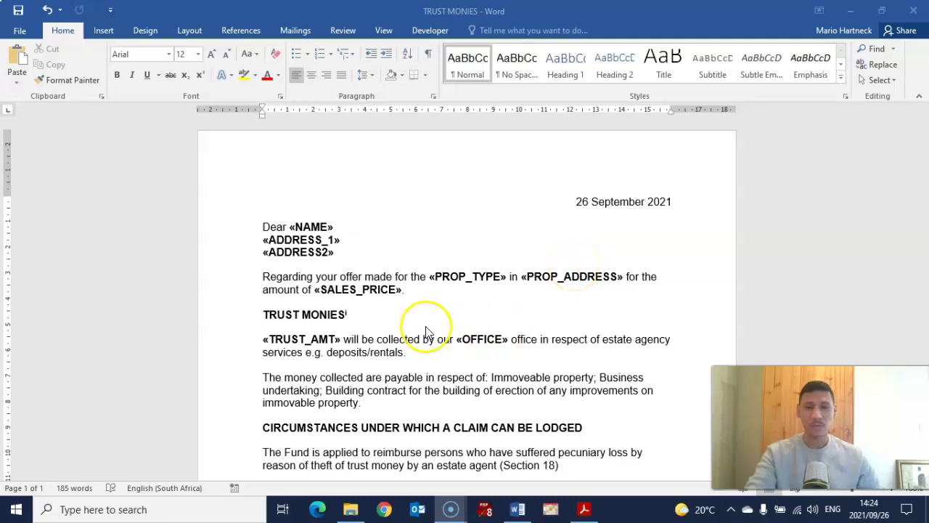
{"action": "scroll", "coordinate": [436, 291], "scroll_direction": "down", "scroll_amount": 6}
{"action": "scroll", "coordinate": [436, 286], "scroll_direction": "up", "scroll_amount": 6}
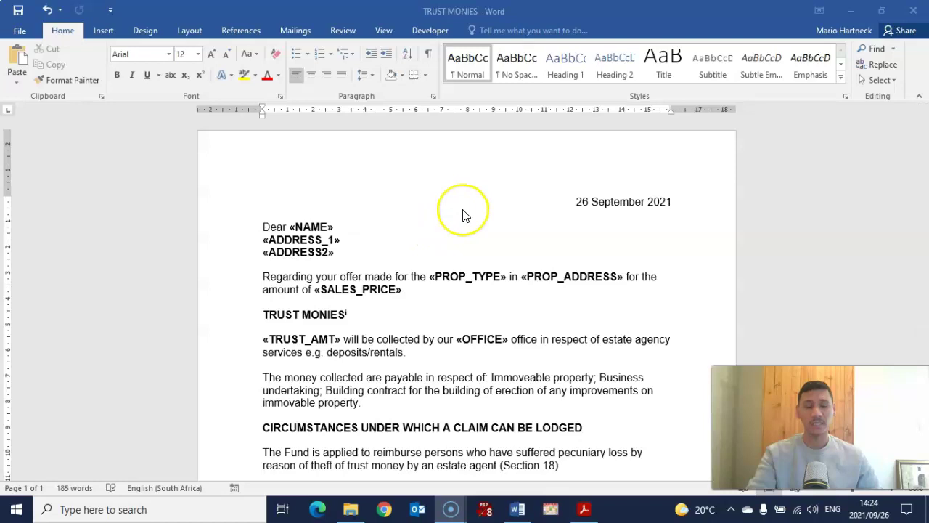
{"action": "left_click", "coordinate": [450, 159]}
{"action": "left_click", "coordinate": [484, 167]}
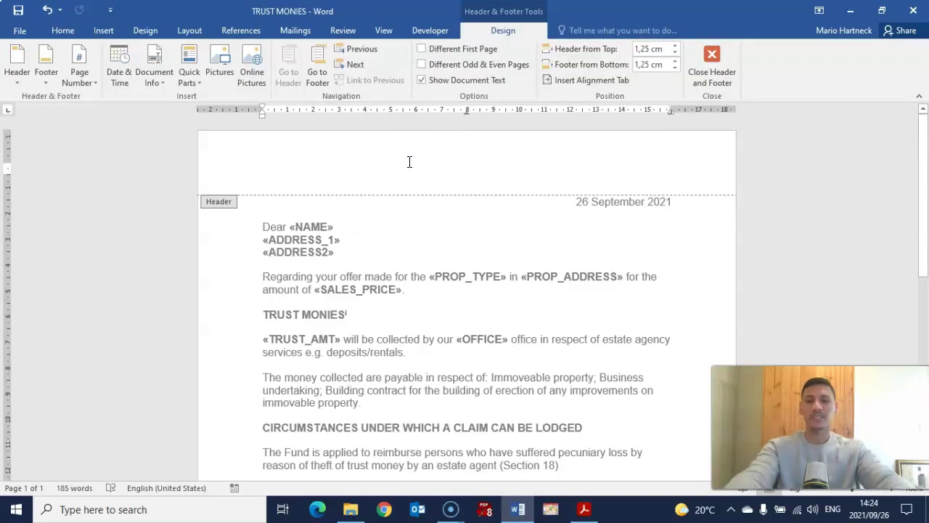
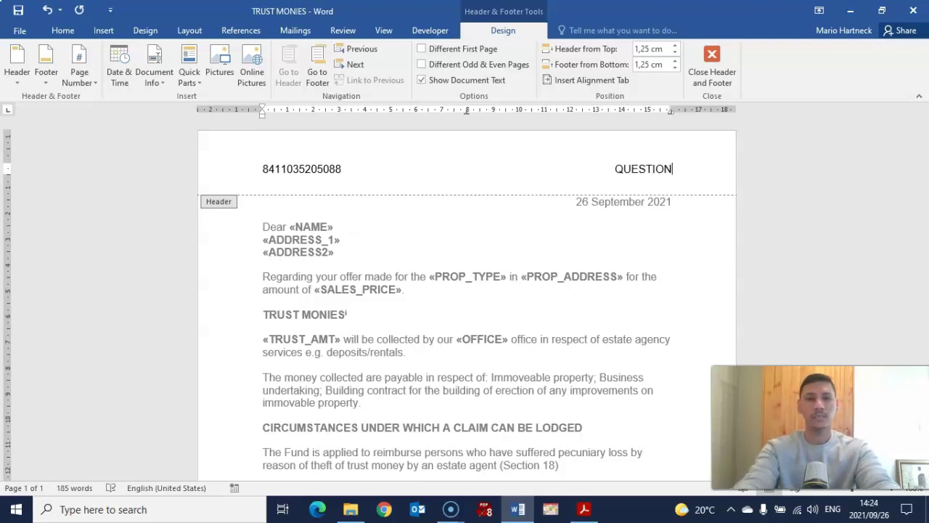
{"action": "type", "text": "1"}
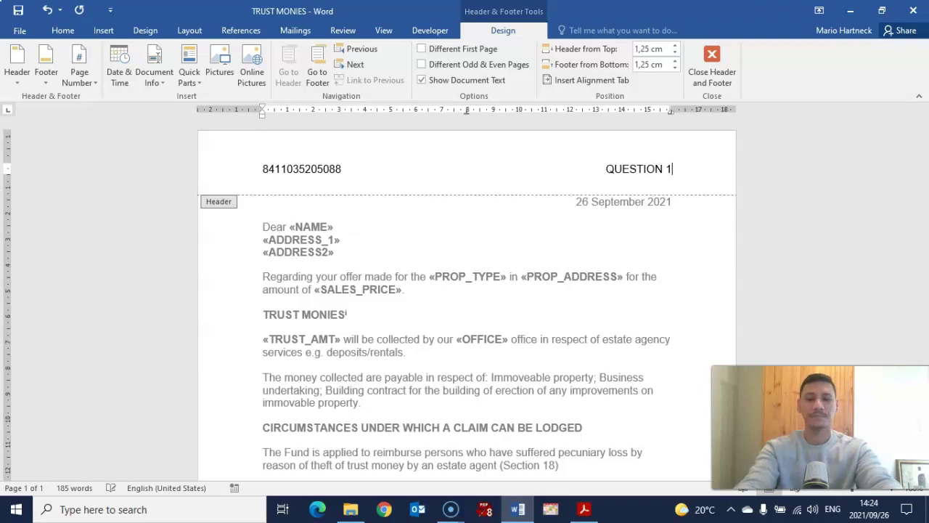
{"action": "type", "text": "0 B"}
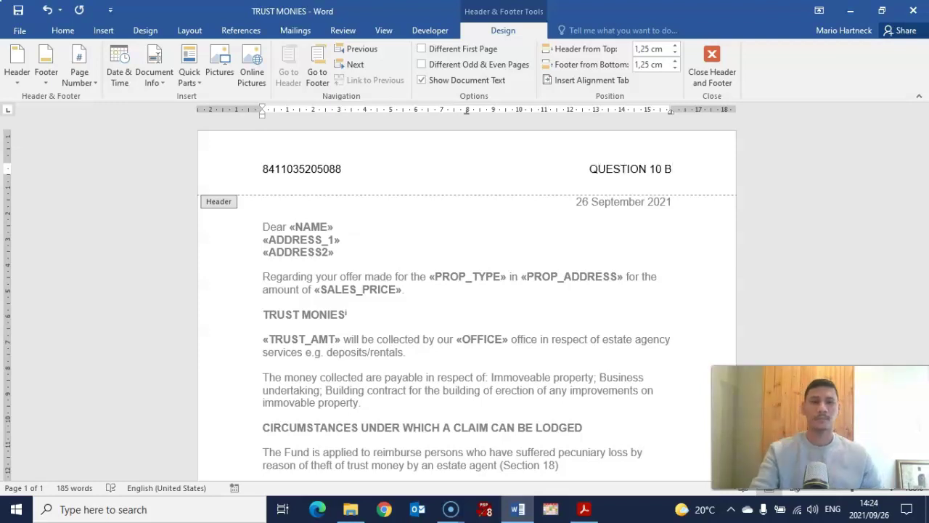
Close header editing and scroll through the letter to check the new header.
{"action": "left_click", "coordinate": [722, 63]}
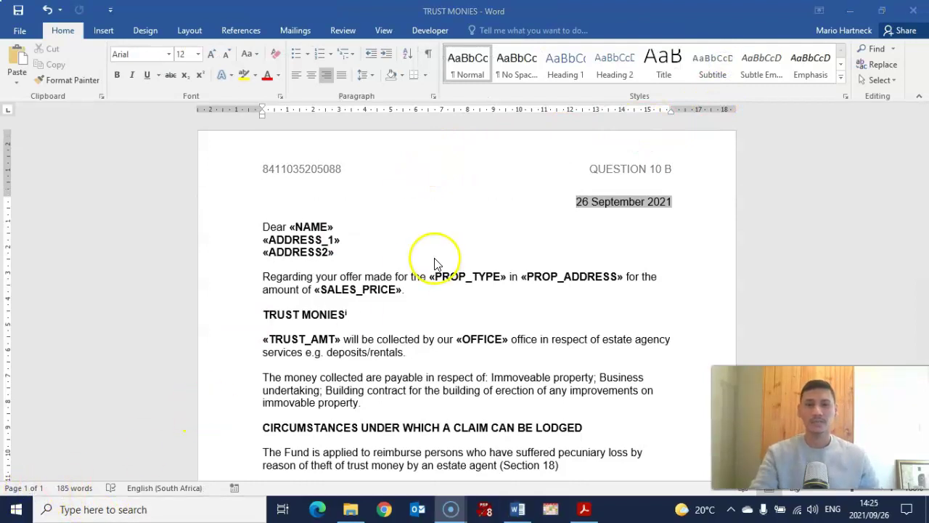
{"action": "scroll", "coordinate": [439, 264], "scroll_direction": "down", "scroll_amount": 10}
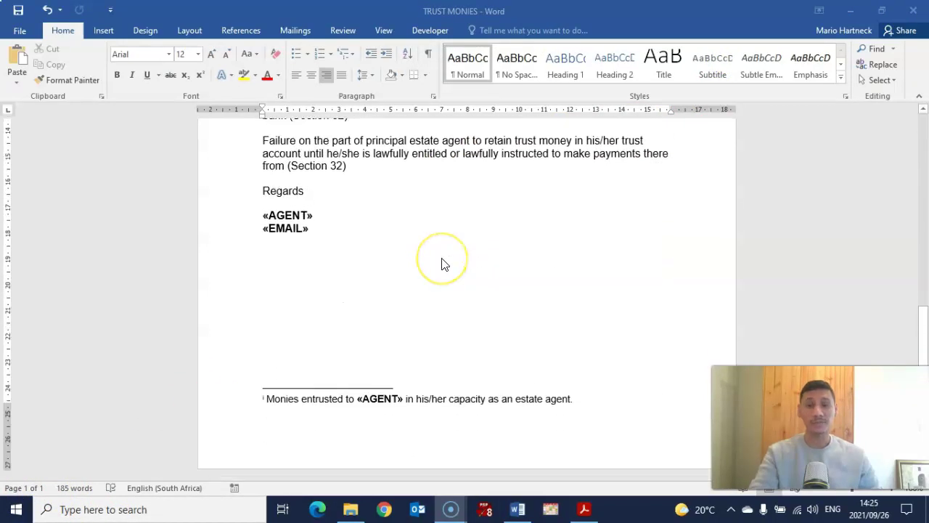
{"action": "scroll", "coordinate": [444, 265], "scroll_direction": "up", "scroll_amount": 10}
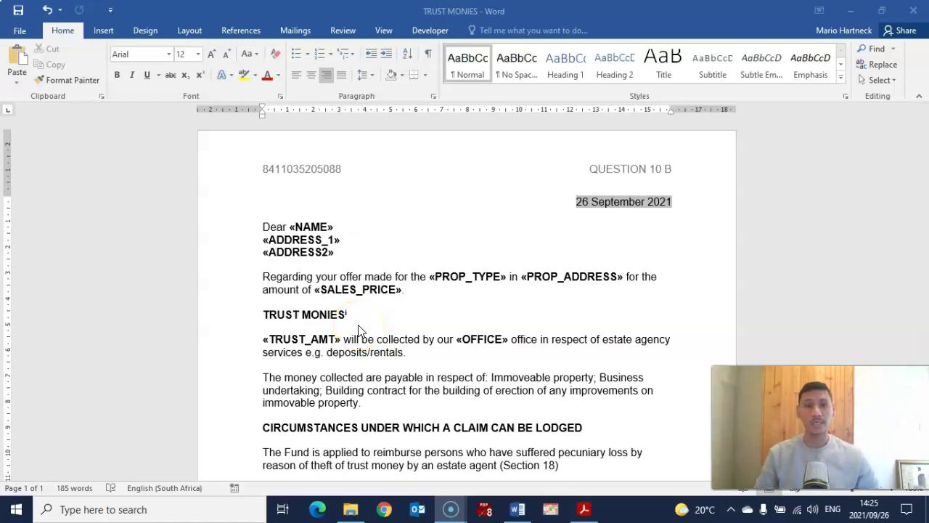
{"action": "left_click", "coordinate": [554, 240]}
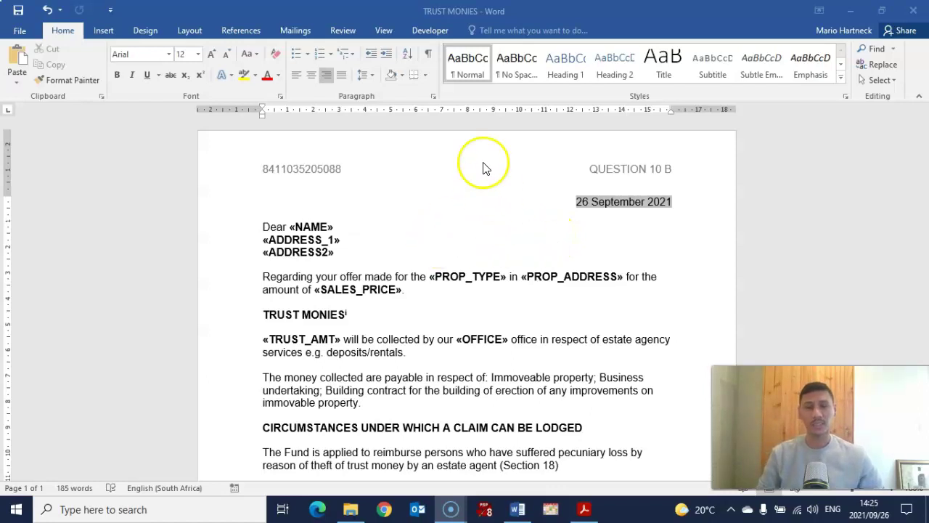
Merge all records into individual editable letters in a new document, Letters4.
{"action": "left_click", "coordinate": [296, 31]}
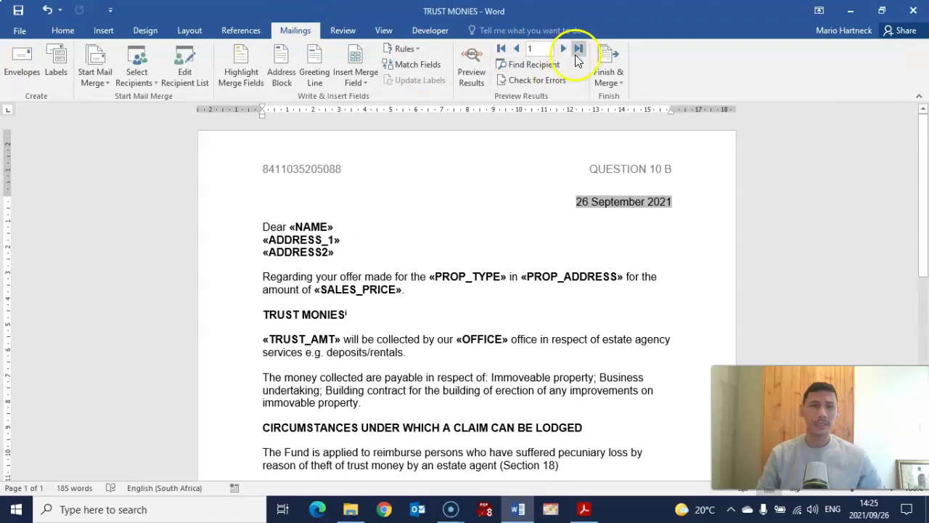
{"action": "left_click", "coordinate": [610, 61]}
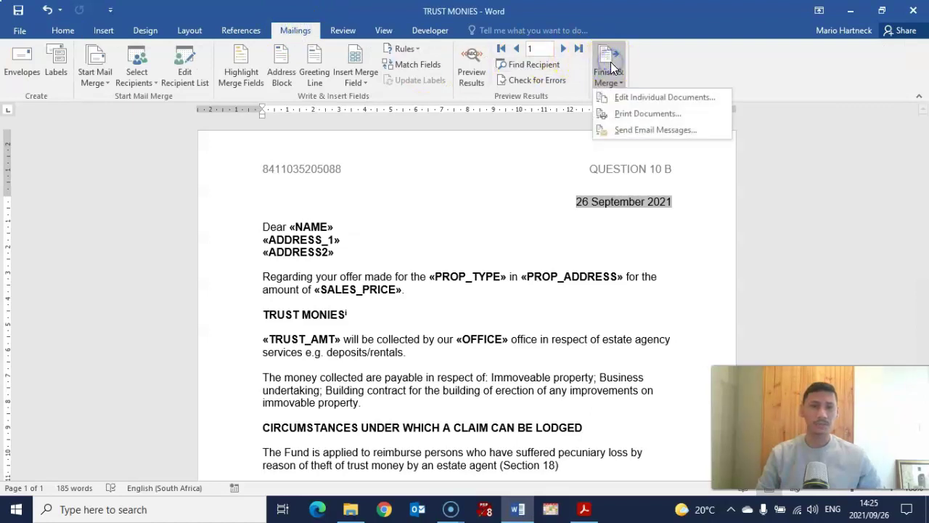
{"action": "left_click", "coordinate": [661, 98]}
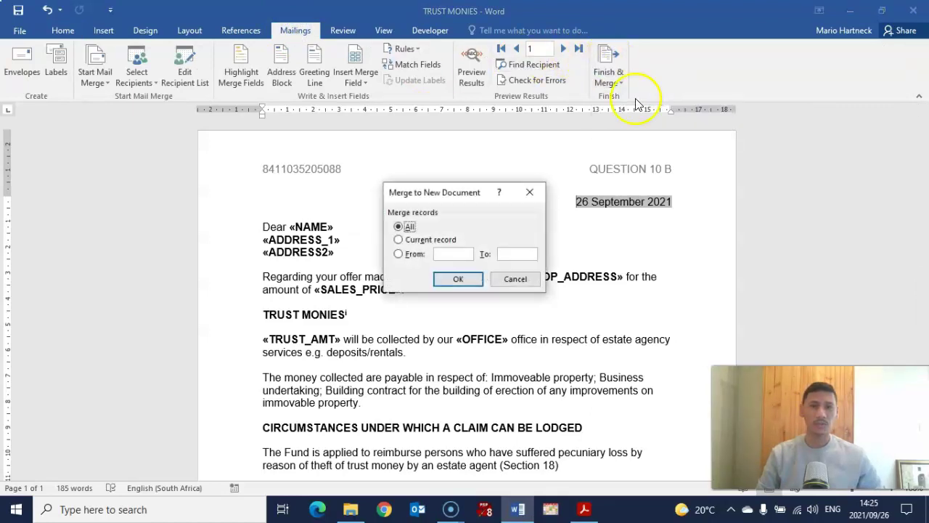
{"action": "left_click", "coordinate": [455, 280]}
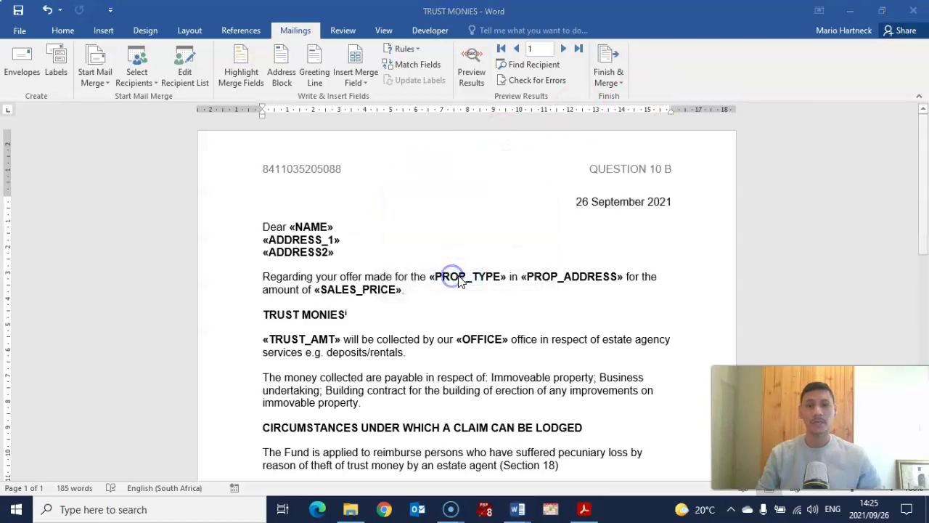
{"action": "left_click", "coordinate": [500, 270]}
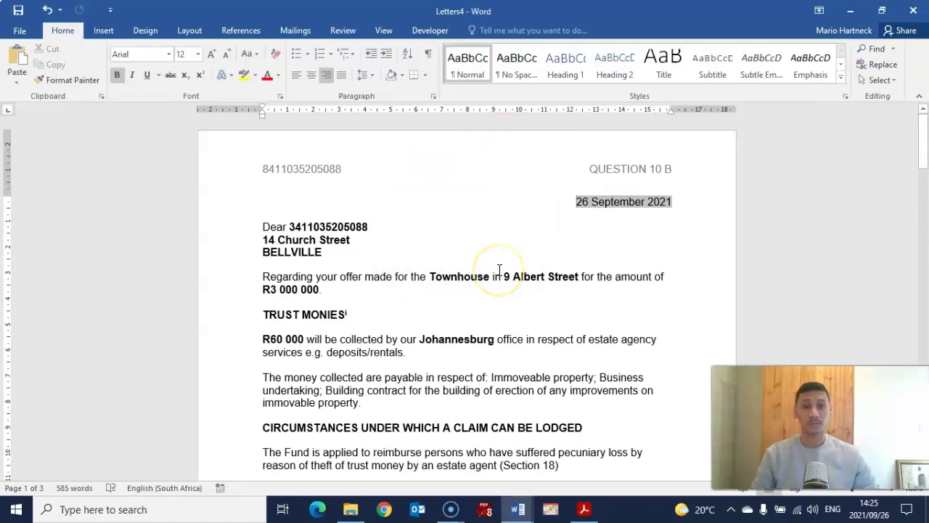
{"action": "scroll", "coordinate": [367, 207], "scroll_direction": "down", "scroll_amount": 1}
{"action": "scroll", "coordinate": [407, 240], "scroll_direction": "up", "scroll_amount": 1}
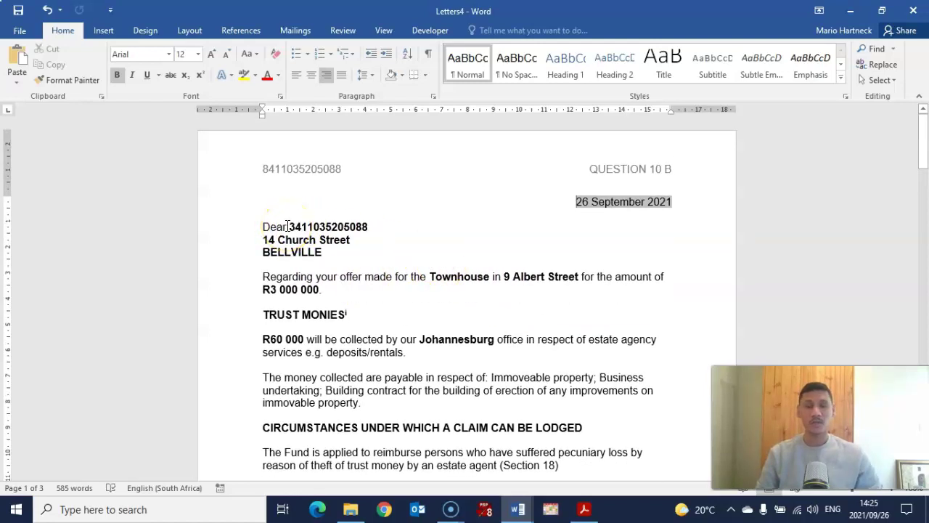
{"action": "left_click", "coordinate": [288, 227]}
{"action": "left_click_drag", "start_coordinate": [288, 228], "coordinate": [371, 229]}
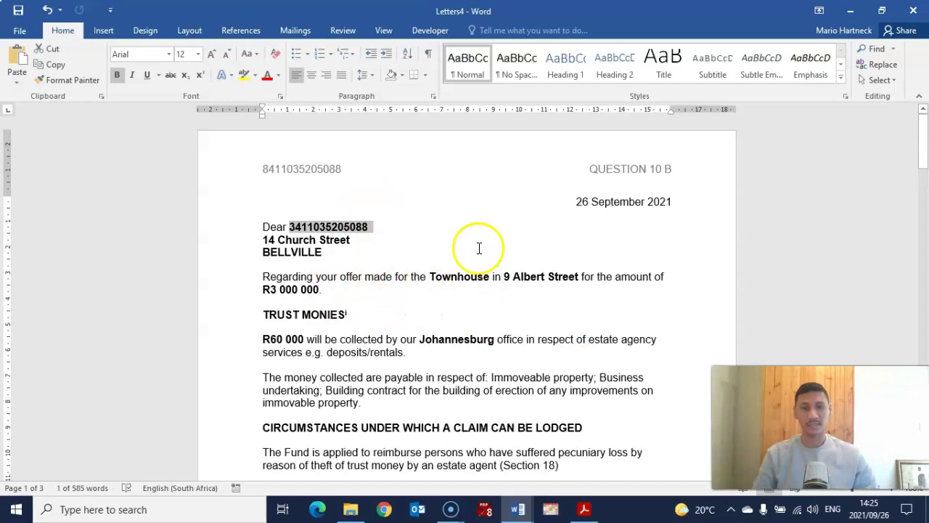
{"action": "scroll", "coordinate": [404, 263], "scroll_direction": "down", "scroll_amount": 8}
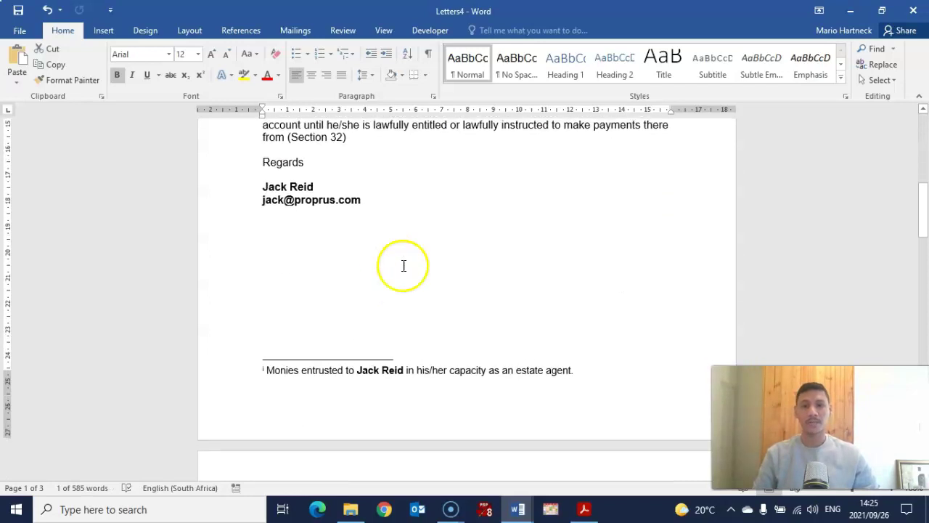
{"action": "scroll", "coordinate": [404, 265], "scroll_direction": "up", "scroll_amount": 1}
{"action": "scroll", "coordinate": [402, 295], "scroll_direction": "down", "scroll_amount": 1}
{"action": "scroll", "coordinate": [403, 294], "scroll_direction": "down", "scroll_amount": 8}
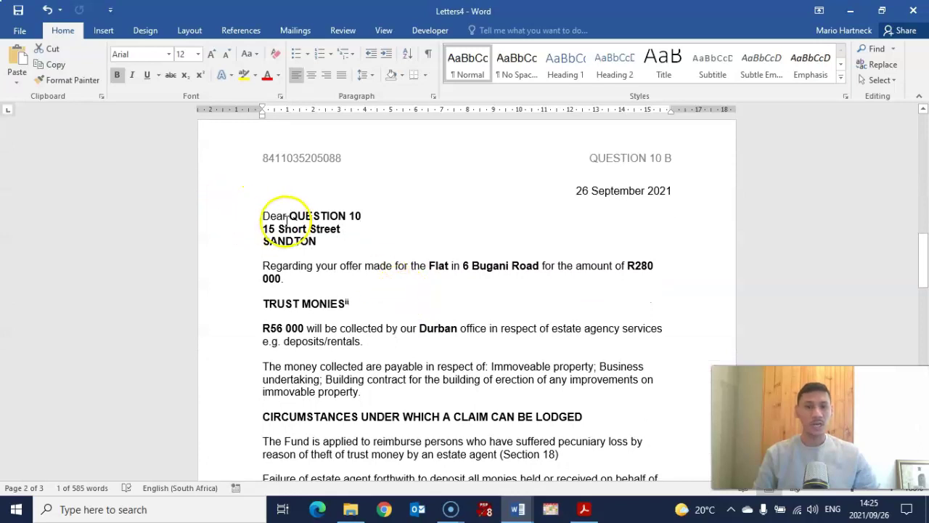
{"action": "left_click_drag", "start_coordinate": [289, 217], "coordinate": [372, 217]}
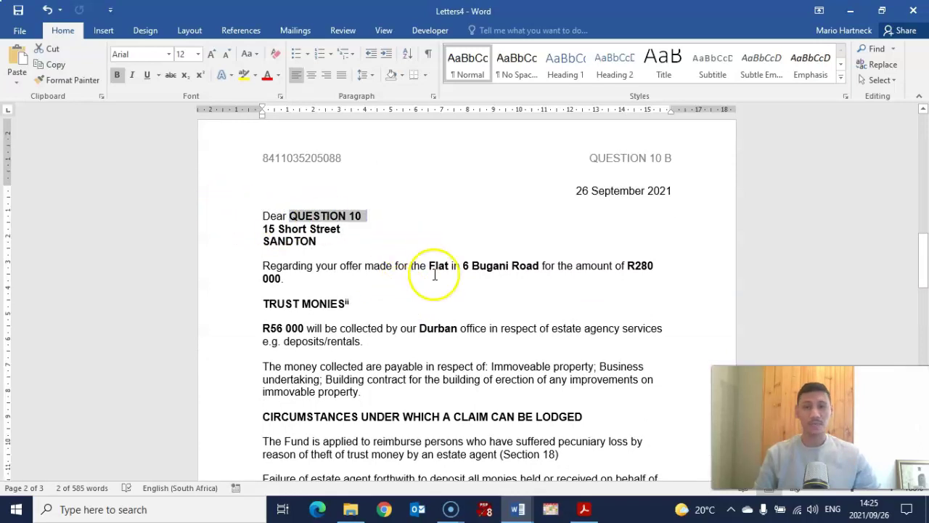
{"action": "scroll", "coordinate": [435, 272], "scroll_direction": "down", "scroll_amount": 8}
{"action": "scroll", "coordinate": [407, 262], "scroll_direction": "down", "scroll_amount": 4}
{"action": "scroll", "coordinate": [330, 211], "scroll_direction": "up", "scroll_amount": 3}
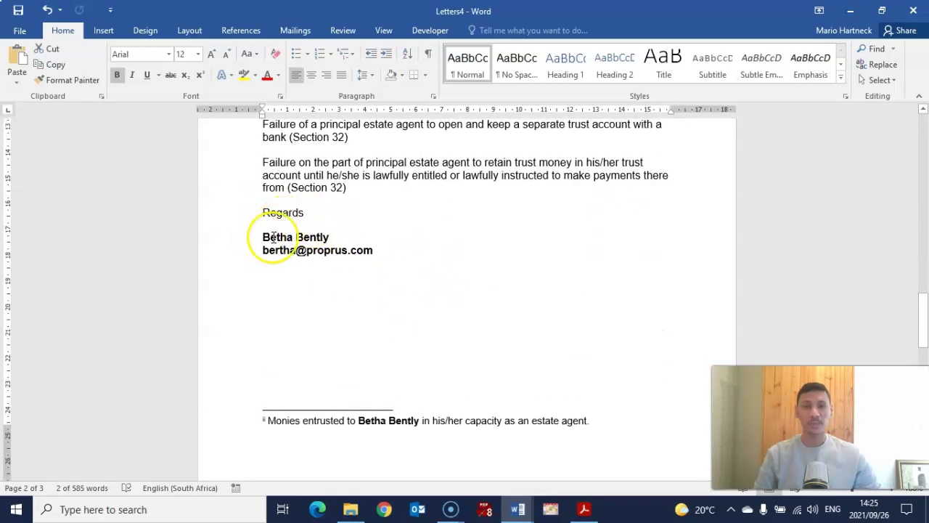
{"action": "scroll", "coordinate": [381, 266], "scroll_direction": "up", "scroll_amount": 10}
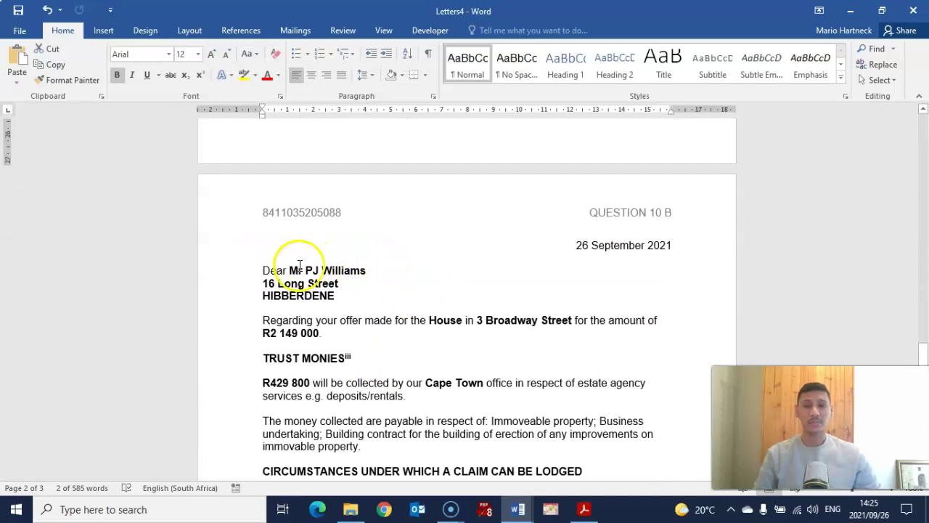
{"action": "scroll", "coordinate": [389, 275], "scroll_direction": "down", "scroll_amount": 10}
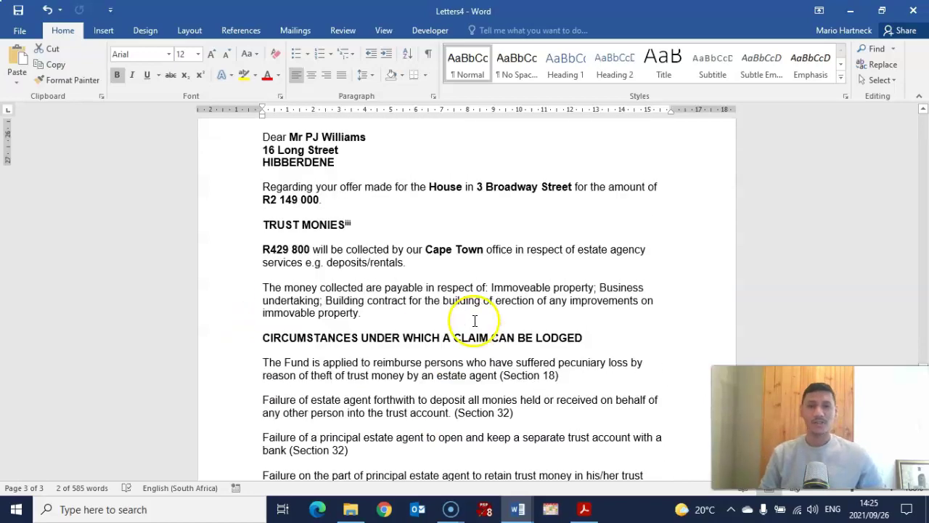
{"action": "scroll", "coordinate": [468, 325], "scroll_direction": "down", "scroll_amount": 10}
{"action": "scroll", "coordinate": [468, 325], "scroll_direction": "up", "scroll_amount": 20}
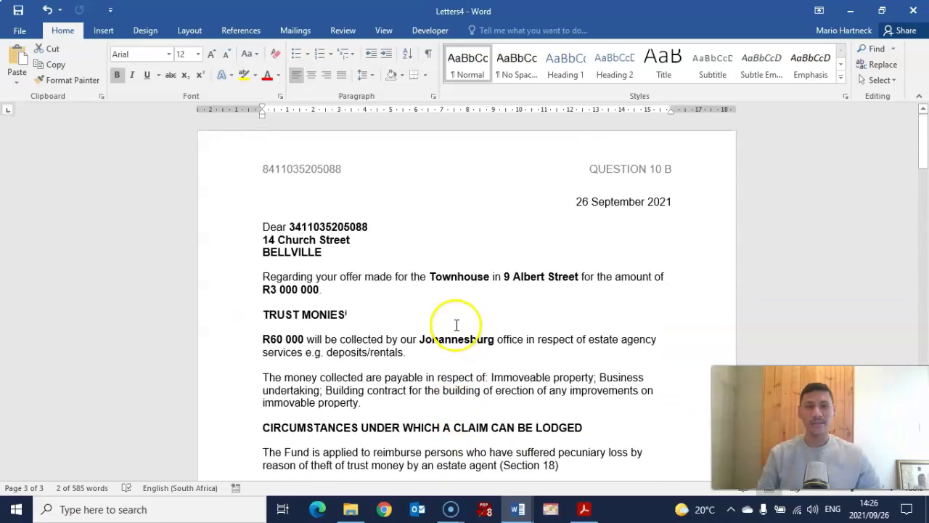
Change the first letter's header from QUESTION 10 B to QUESTION 10 C and close the header.
{"action": "double_click", "coordinate": [663, 172]}
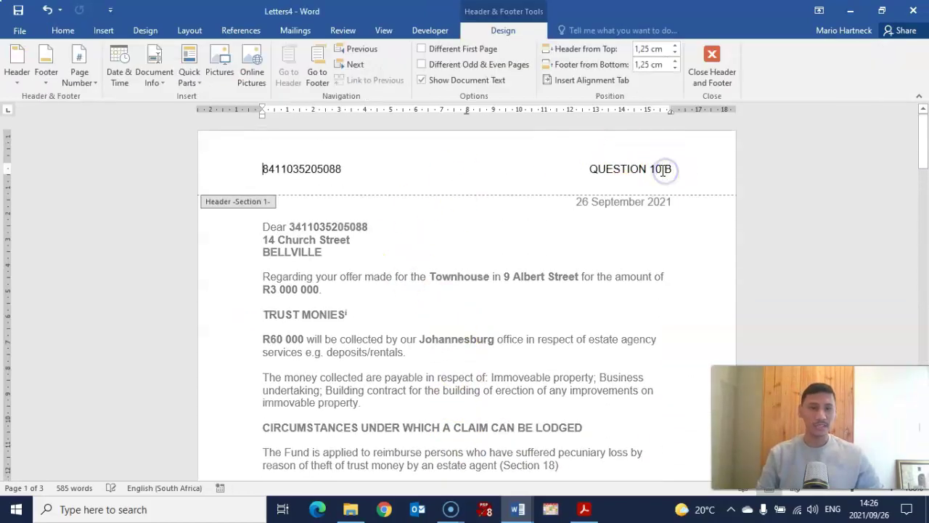
{"action": "left_click", "coordinate": [703, 168]}
{"action": "key", "text": "BackSpace"}
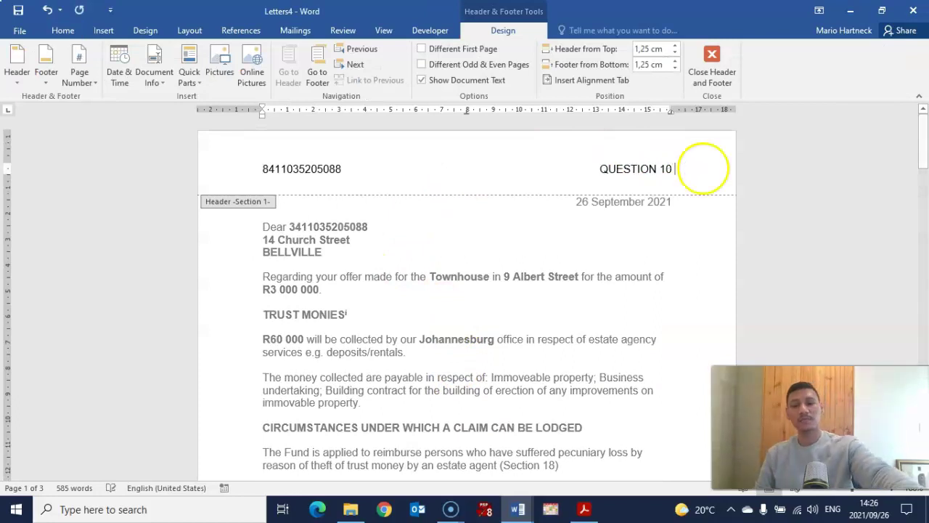
{"action": "type", "text": "C"}
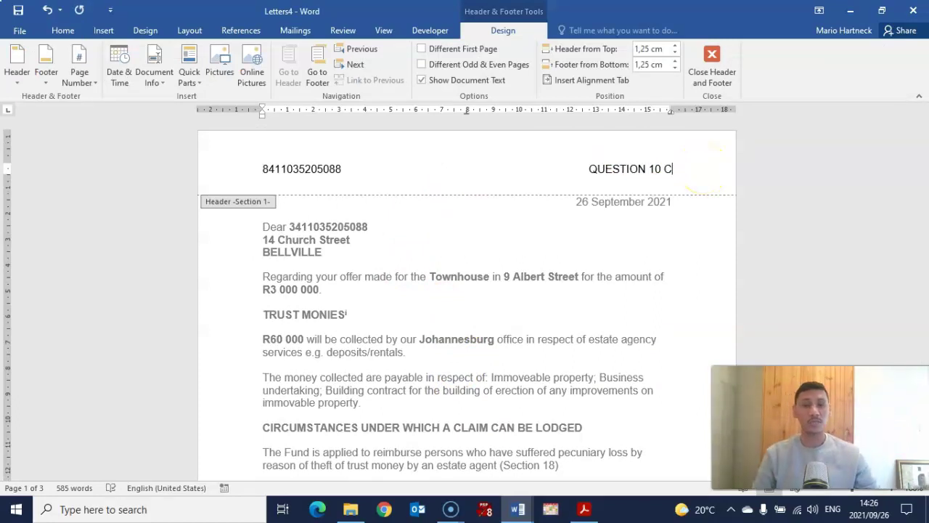
{"action": "left_click", "coordinate": [704, 67]}
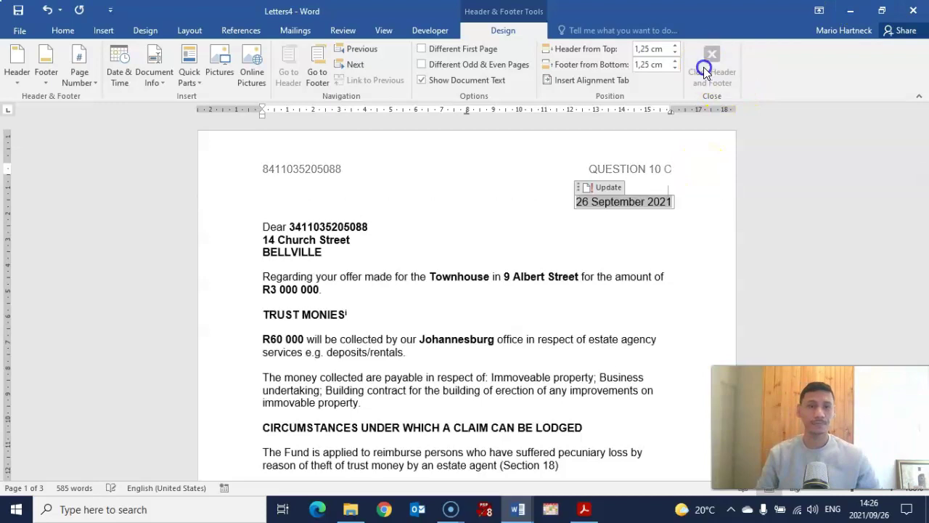
{"action": "left_click", "coordinate": [455, 249]}
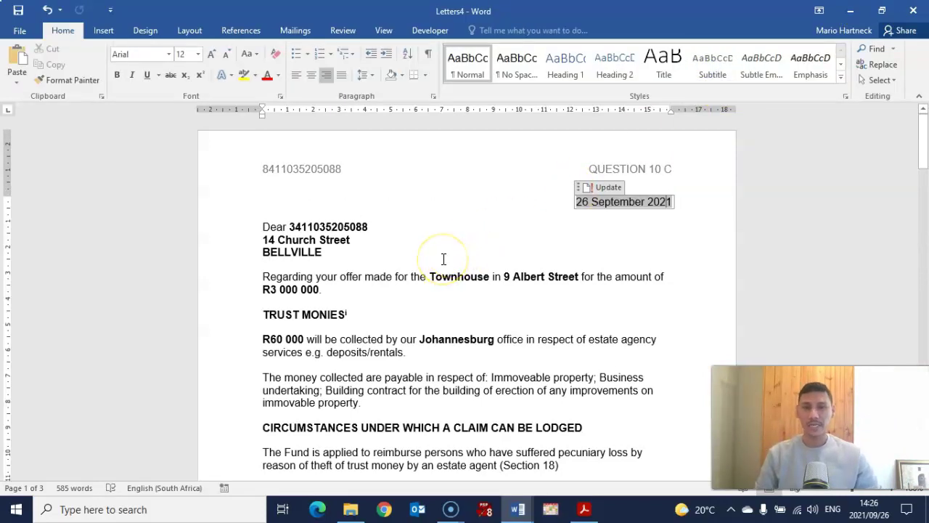
{"action": "left_click", "coordinate": [437, 284]}
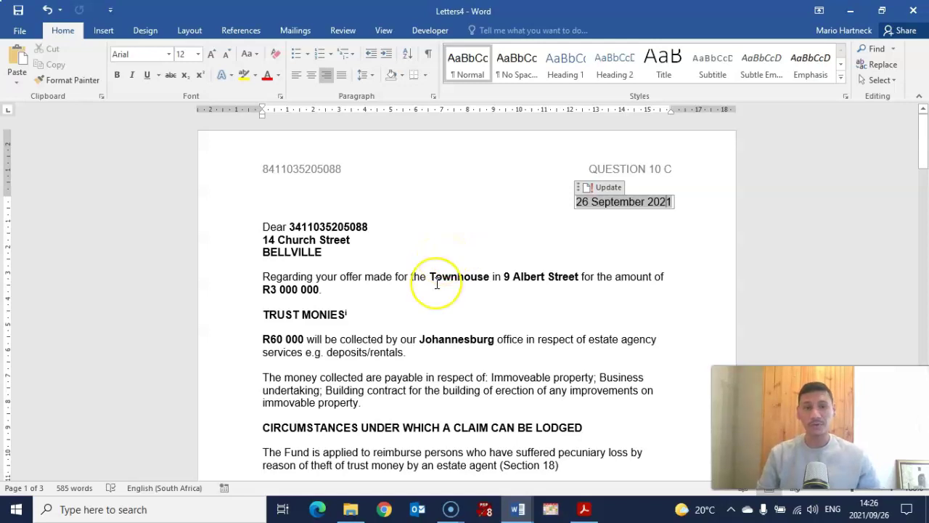
In the exam paper, highlight 'all pages' in Question 10 C instruction 3.
{"action": "left_click", "coordinate": [584, 507]}
{"action": "scroll", "coordinate": [309, 326], "scroll_direction": "up", "scroll_amount": 1}
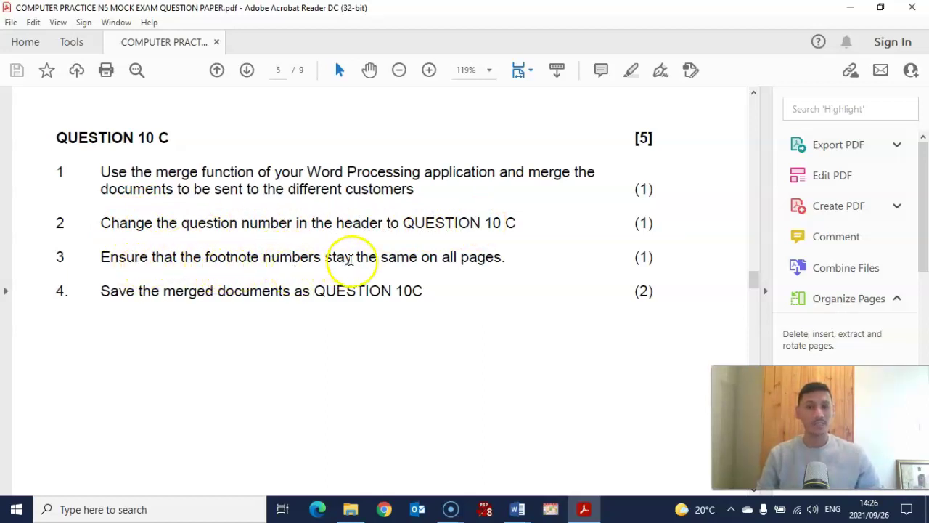
{"action": "left_click_drag", "start_coordinate": [441, 259], "coordinate": [508, 258]}
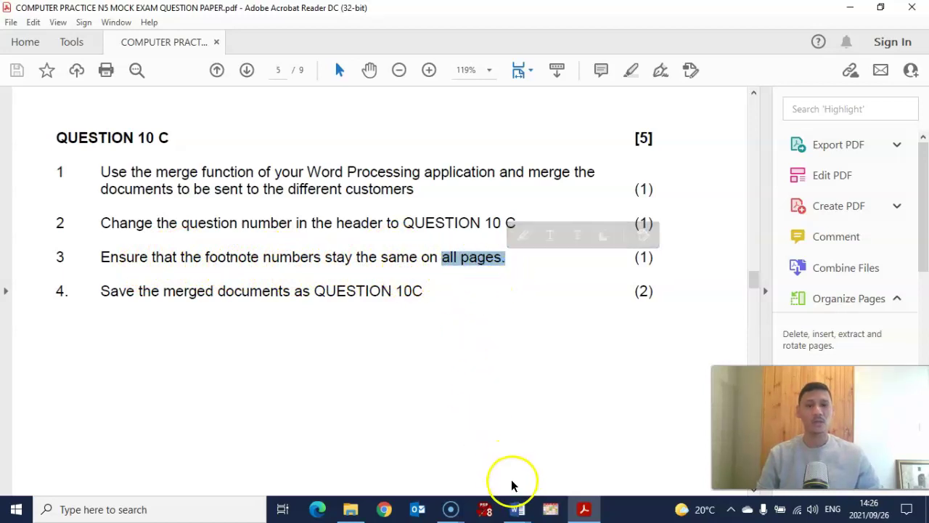
{"action": "mouse_move", "coordinate": [518, 512]}
{"action": "left_click", "coordinate": [550, 441]}
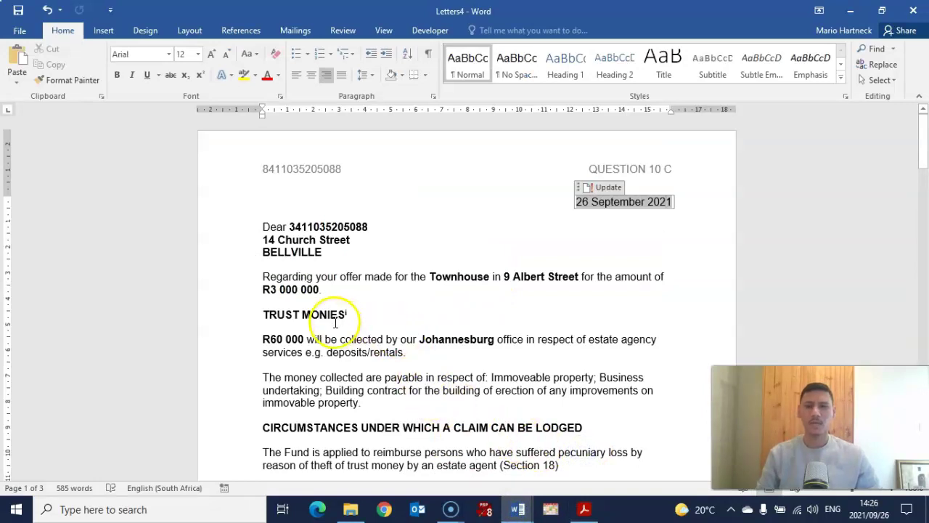
{"action": "scroll", "coordinate": [348, 309], "scroll_direction": "down", "scroll_amount": 3}
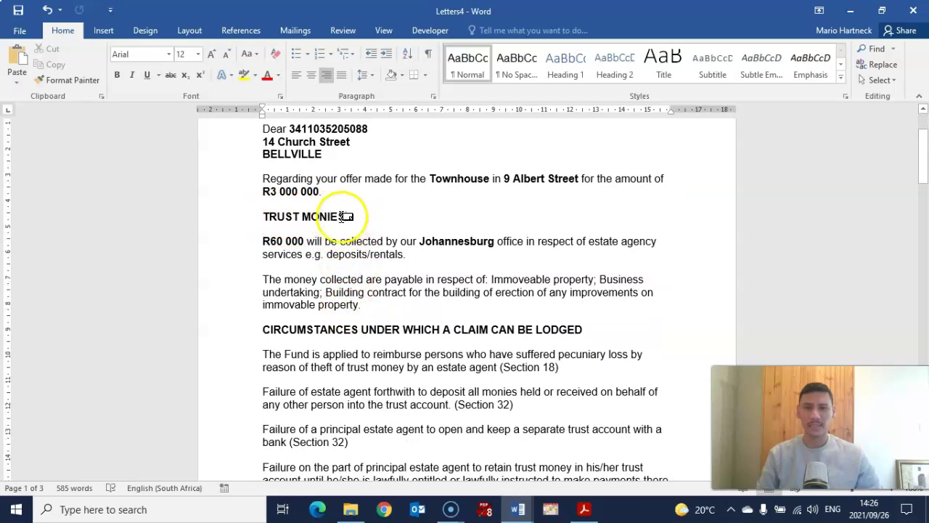
{"action": "scroll", "coordinate": [385, 231], "scroll_direction": "up", "scroll_amount": 3}
{"action": "scroll", "coordinate": [385, 233], "scroll_direction": "down", "scroll_amount": 9}
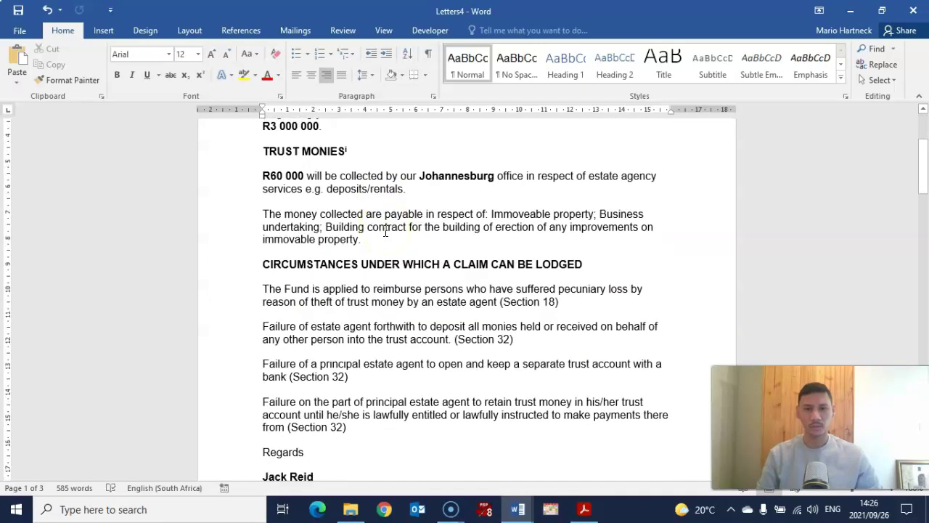
{"action": "scroll", "coordinate": [384, 232], "scroll_direction": "up", "scroll_amount": 15}
{"action": "scroll", "coordinate": [384, 234], "scroll_direction": "down", "scroll_amount": 9}
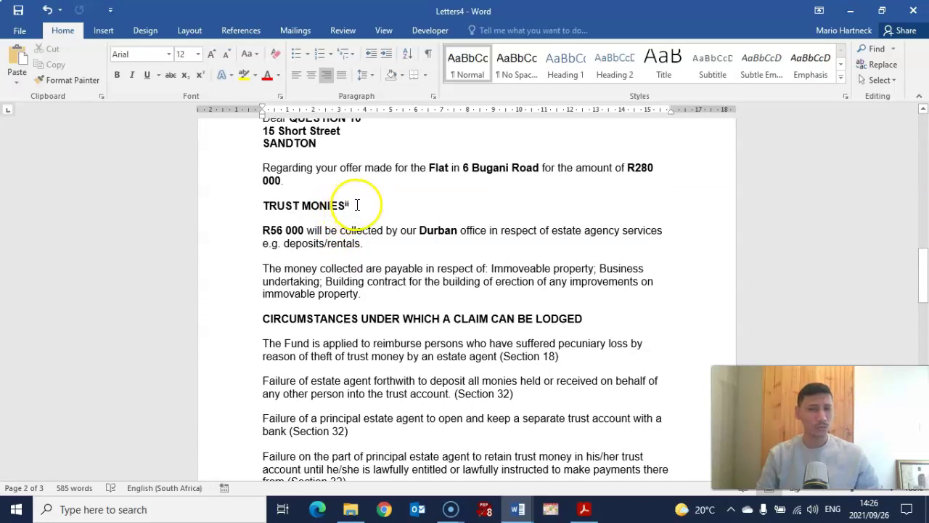
{"action": "scroll", "coordinate": [403, 250], "scroll_direction": "down", "scroll_amount": 20}
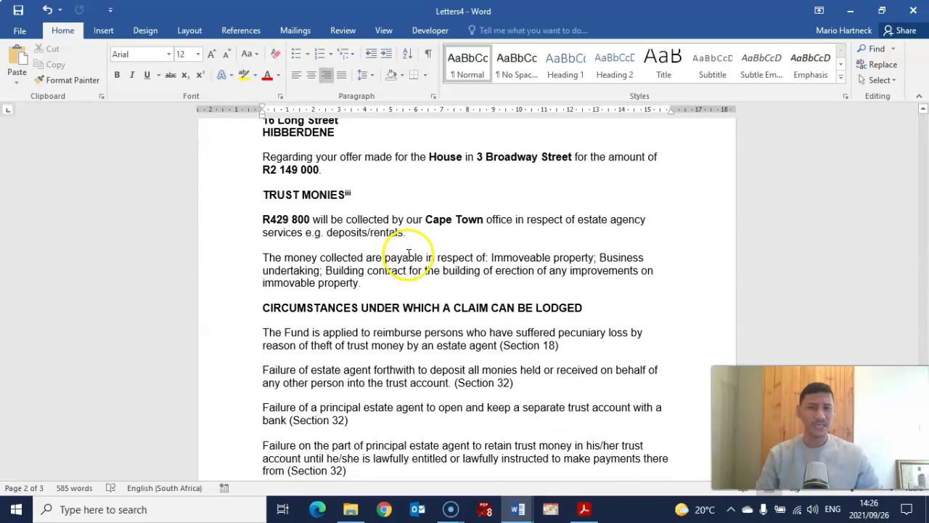
{"action": "scroll", "coordinate": [396, 245], "scroll_direction": "up", "scroll_amount": 7}
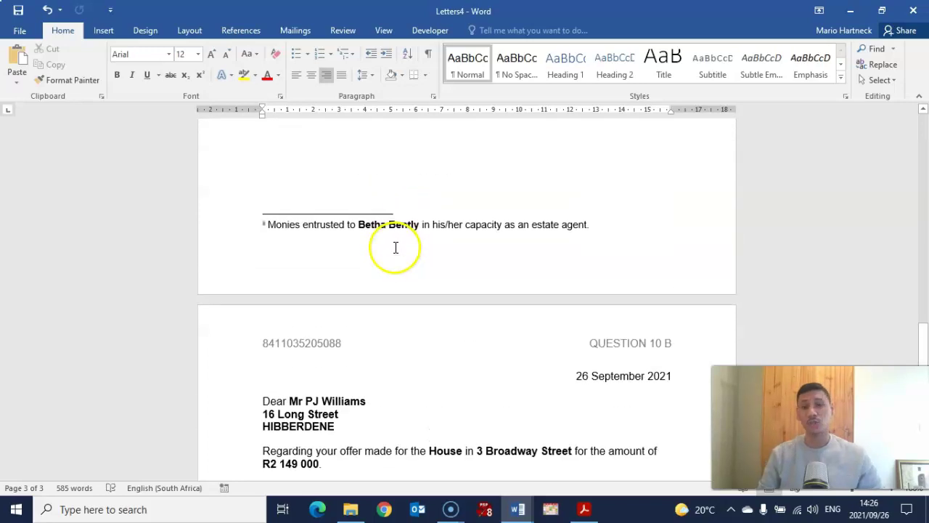
{"action": "scroll", "coordinate": [389, 247], "scroll_direction": "up", "scroll_amount": 12}
{"action": "scroll", "coordinate": [386, 254], "scroll_direction": "down", "scroll_amount": 7}
{"action": "scroll", "coordinate": [385, 258], "scroll_direction": "up", "scroll_amount": 8}
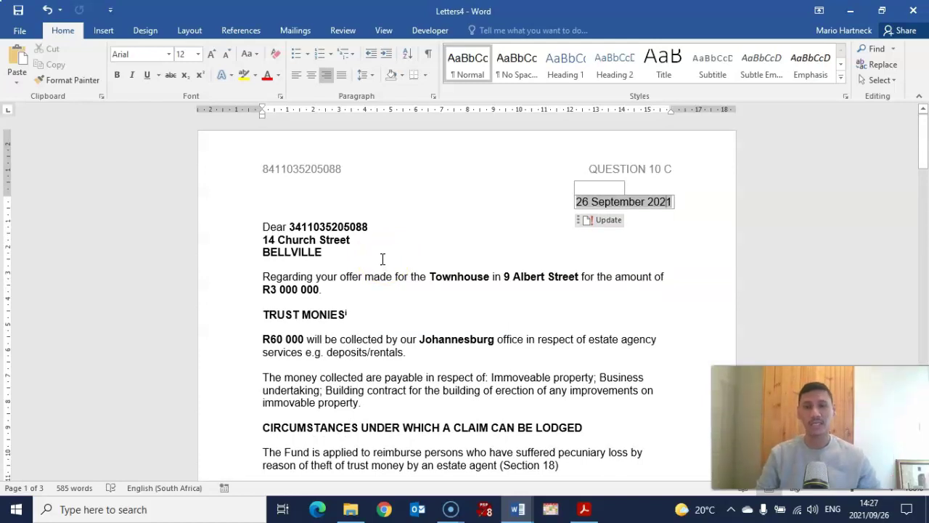
{"action": "left_click", "coordinate": [347, 316]}
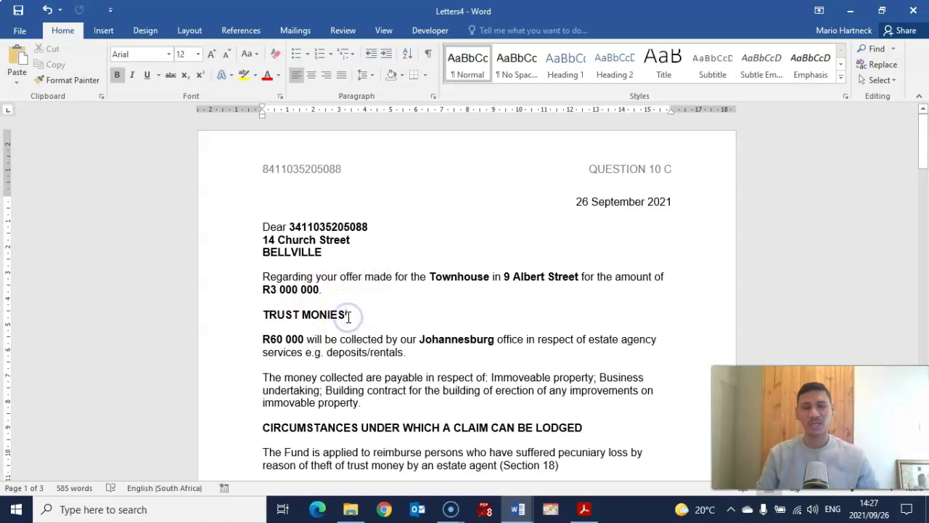
Close Letters4 without saving, returning to the TRUST MONIES form letter.
{"action": "mouse_move", "coordinate": [518, 509]}
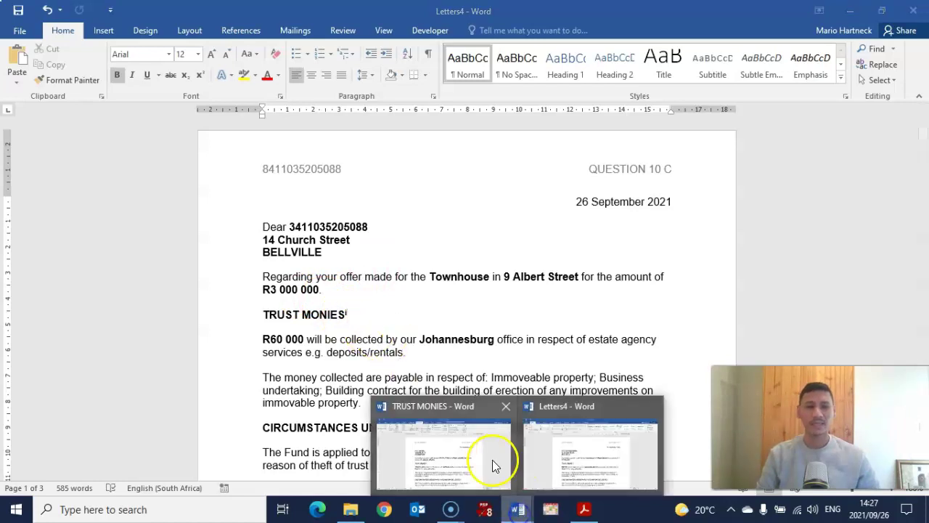
{"action": "left_click", "coordinate": [460, 464]}
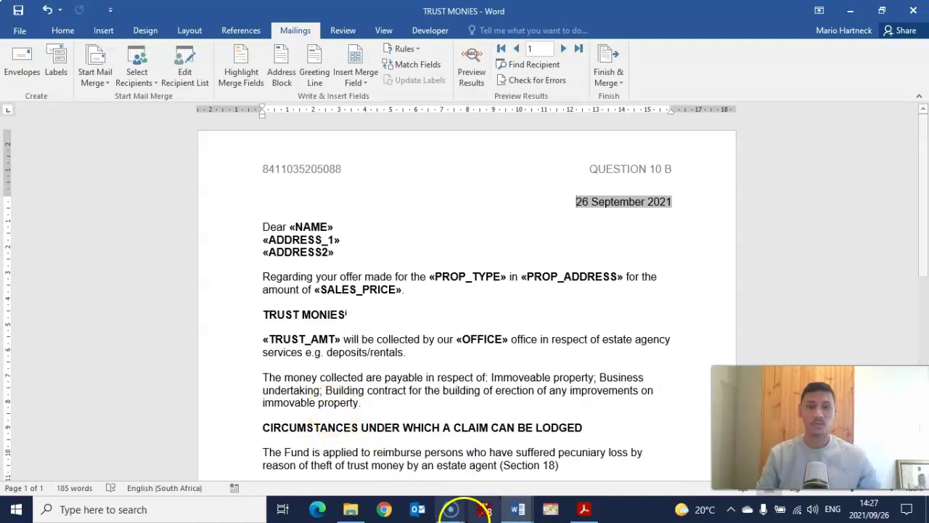
{"action": "left_click", "coordinate": [518, 509]}
{"action": "left_click", "coordinate": [587, 438]}
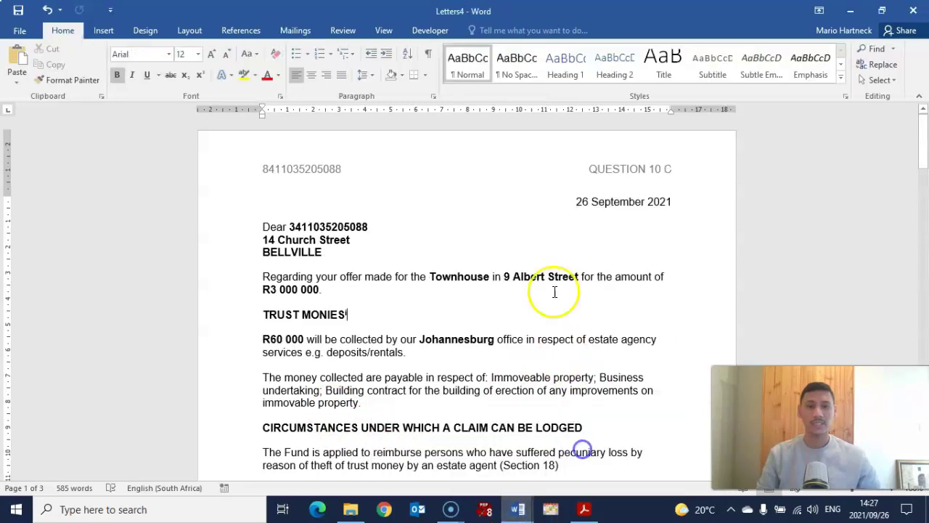
{"action": "left_click", "coordinate": [914, 13]}
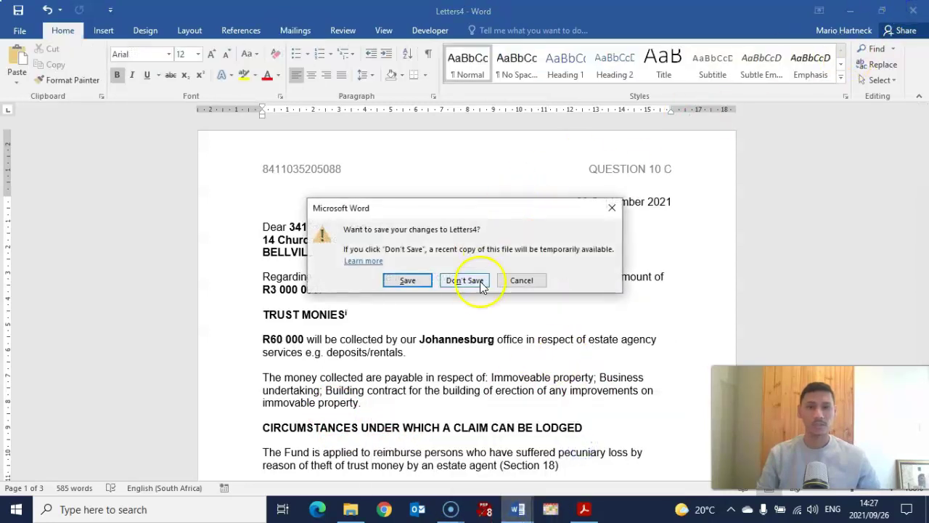
{"action": "left_click", "coordinate": [412, 281]}
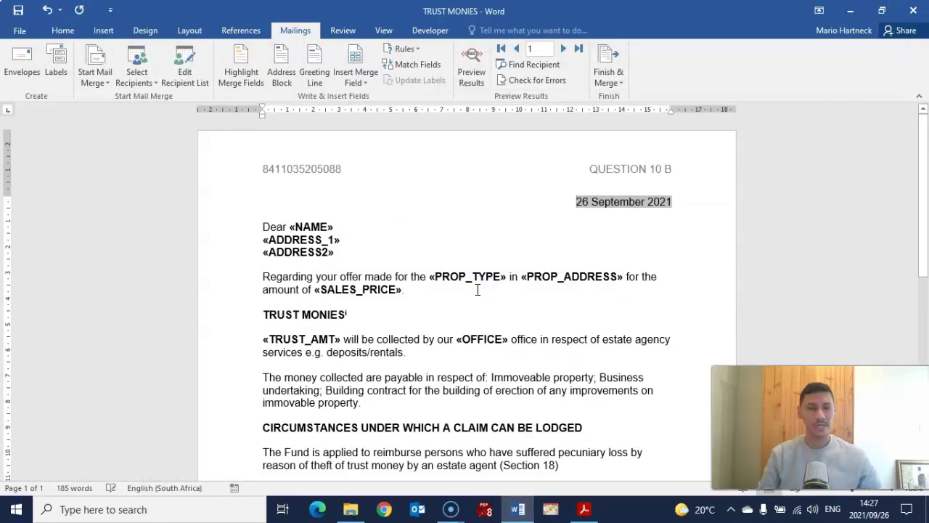
Set the form letter's footnote numbering to Restart each page, applied to the whole document.
{"action": "left_click", "coordinate": [477, 290]}
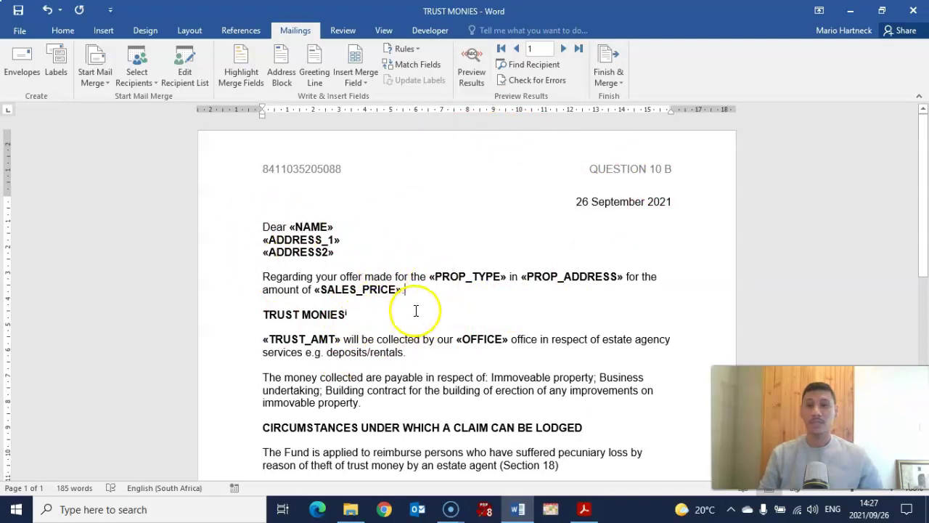
{"action": "left_click", "coordinate": [236, 29]}
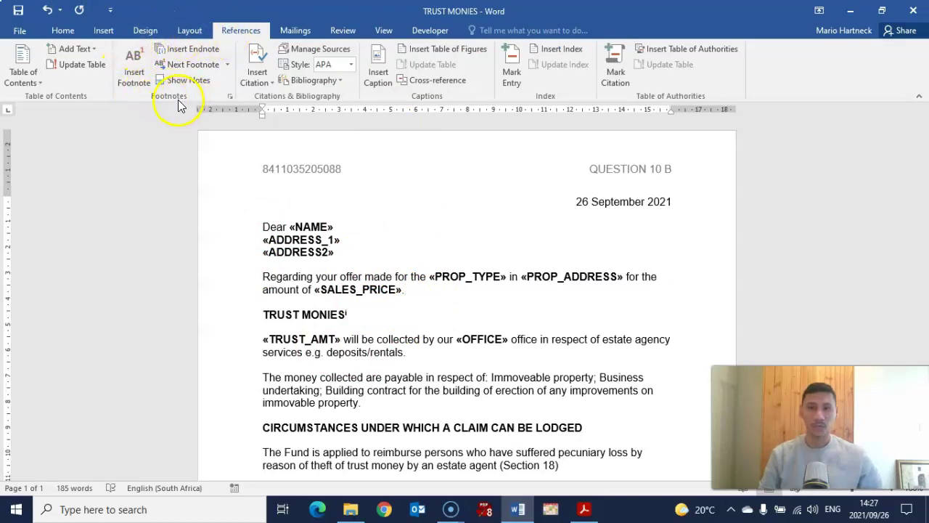
{"action": "left_click", "coordinate": [229, 97]}
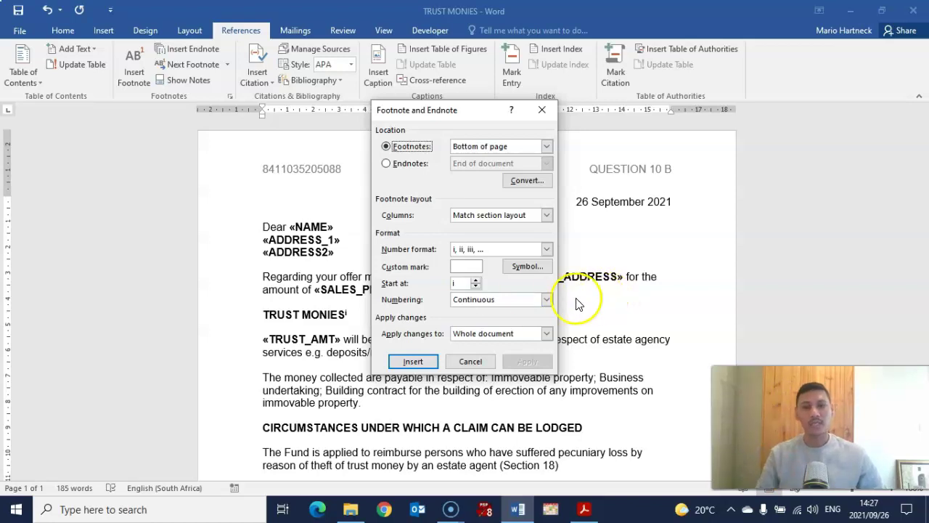
{"action": "left_click", "coordinate": [548, 301]}
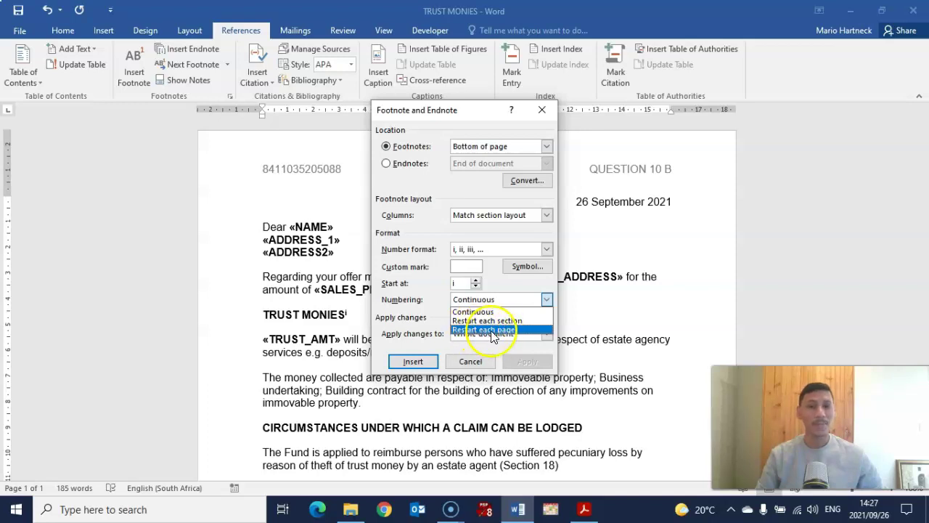
{"action": "left_click", "coordinate": [495, 331]}
{"action": "left_click", "coordinate": [584, 509]}
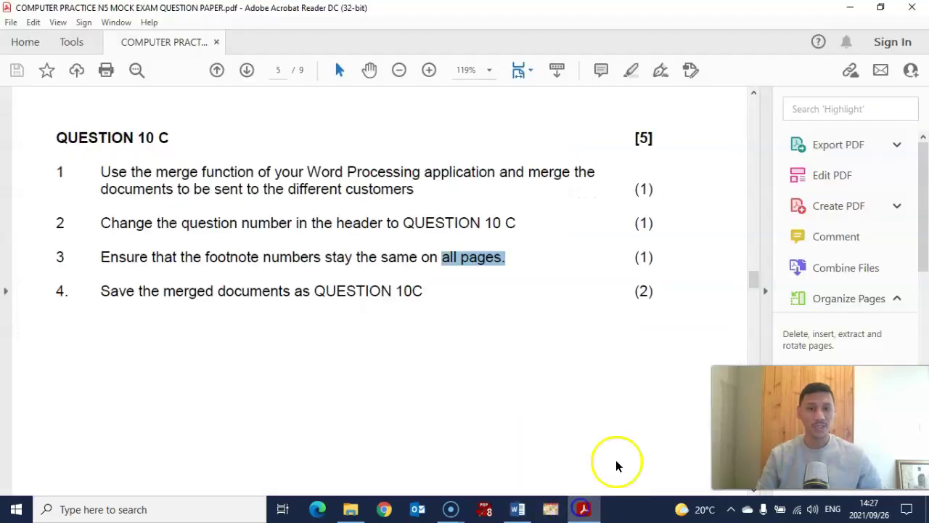
{"action": "left_click", "coordinate": [517, 509]}
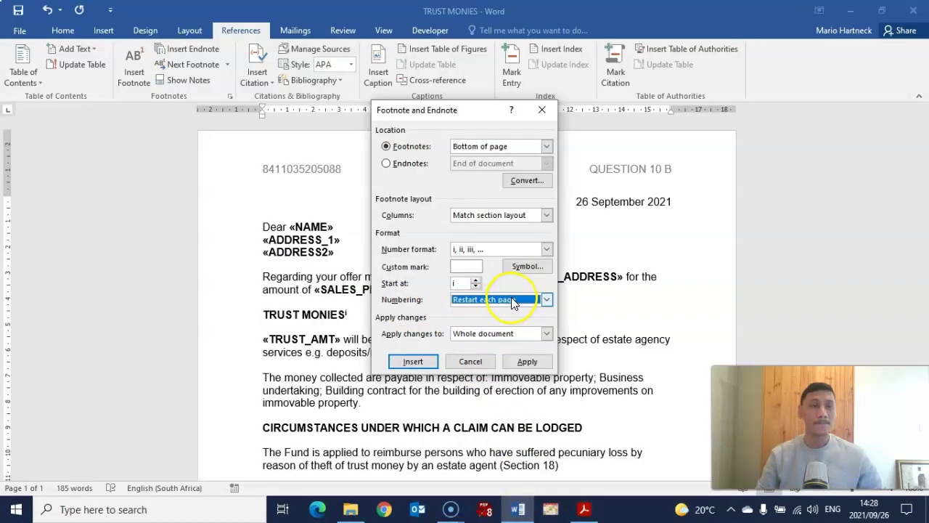
{"action": "left_click", "coordinate": [549, 298]}
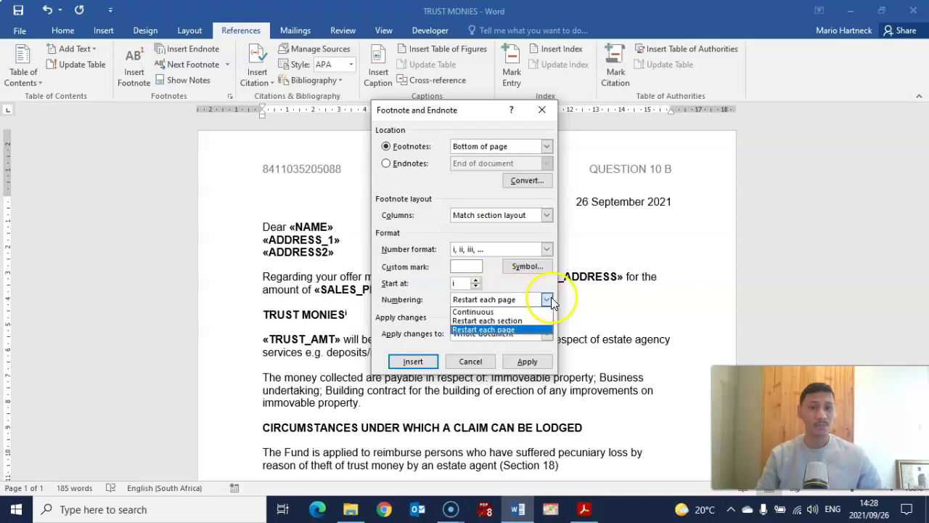
{"action": "left_click", "coordinate": [482, 329]}
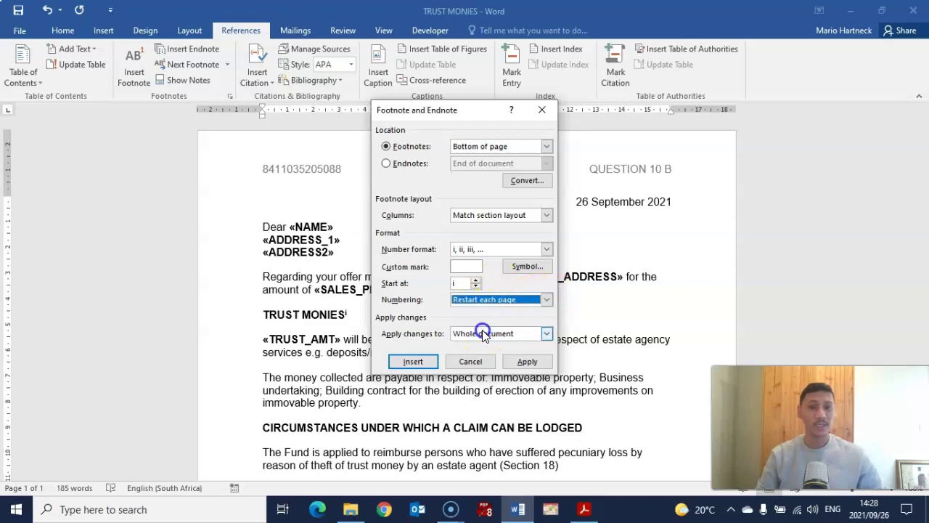
{"action": "left_click", "coordinate": [529, 362]}
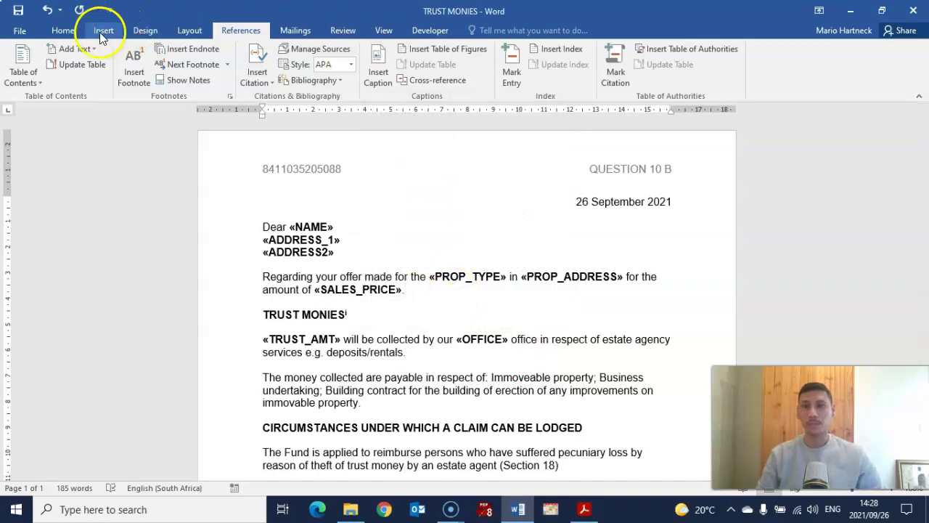
Merge all records into individual editable letters in a new document, Letters5.
{"action": "left_click", "coordinate": [291, 30]}
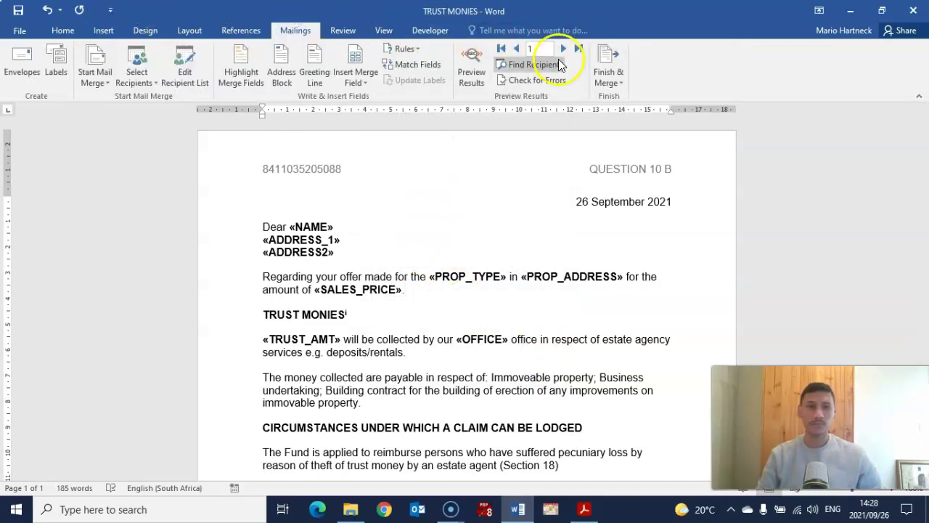
{"action": "left_click", "coordinate": [609, 73]}
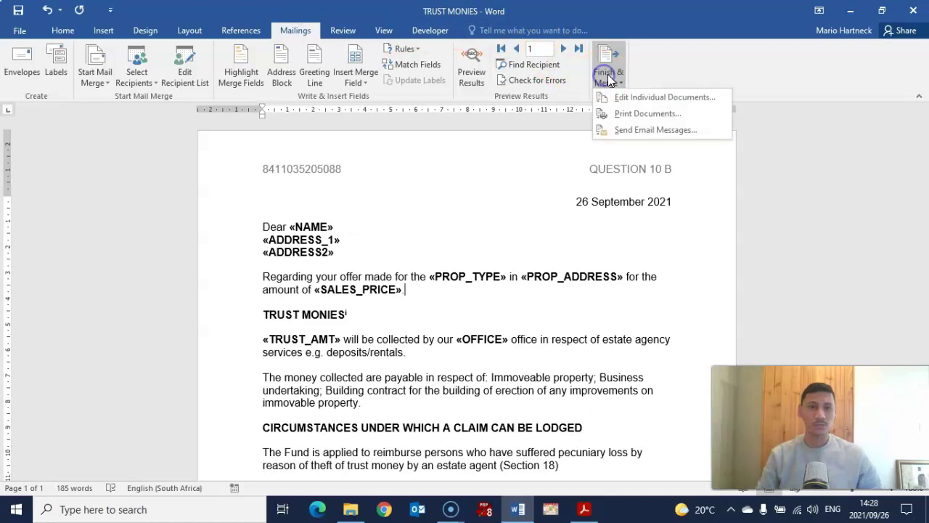
{"action": "left_click", "coordinate": [646, 100]}
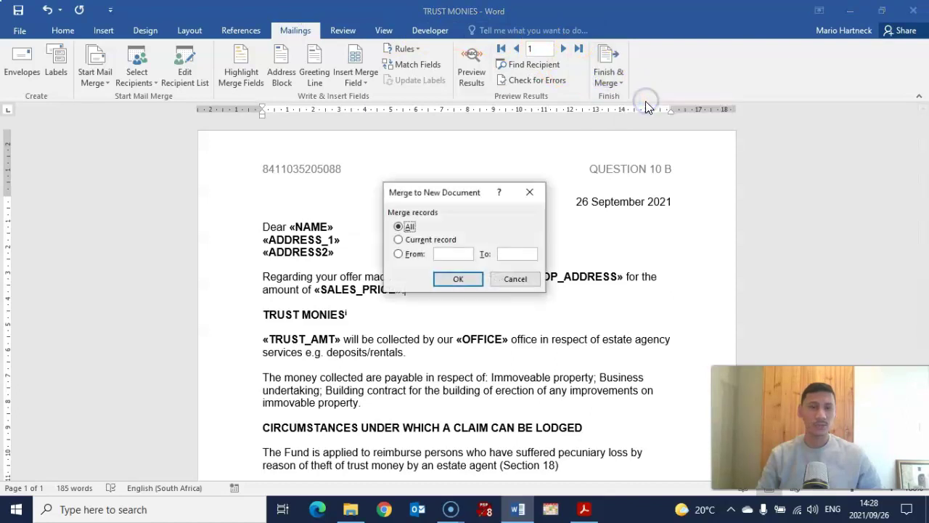
{"action": "left_click", "coordinate": [456, 281]}
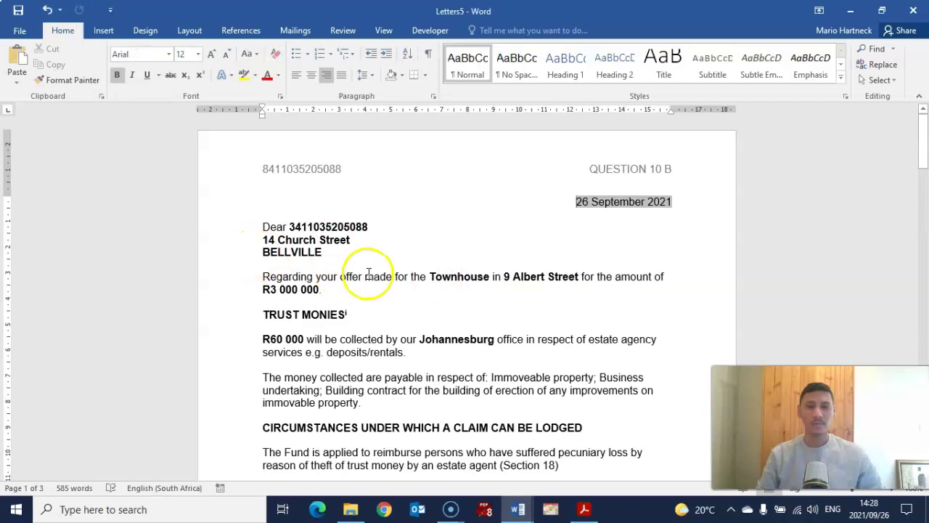
{"action": "scroll", "coordinate": [372, 249], "scroll_direction": "down", "scroll_amount": 3}
{"action": "scroll", "coordinate": [359, 240], "scroll_direction": "up", "scroll_amount": 2}
{"action": "scroll", "coordinate": [354, 234], "scroll_direction": "up", "scroll_amount": 2}
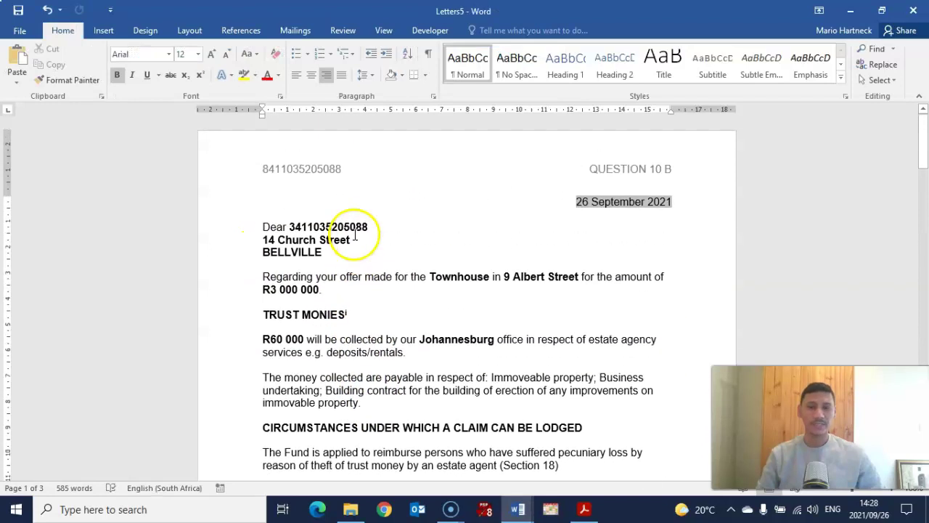
{"action": "scroll", "coordinate": [341, 239], "scroll_direction": "down", "scroll_amount": 2}
Check through Letters5 that each letter's TRUST MONIES footnote marker restarts at i.
{"action": "left_click", "coordinate": [338, 249]}
{"action": "left_click_drag", "start_coordinate": [338, 249], "coordinate": [400, 286]}
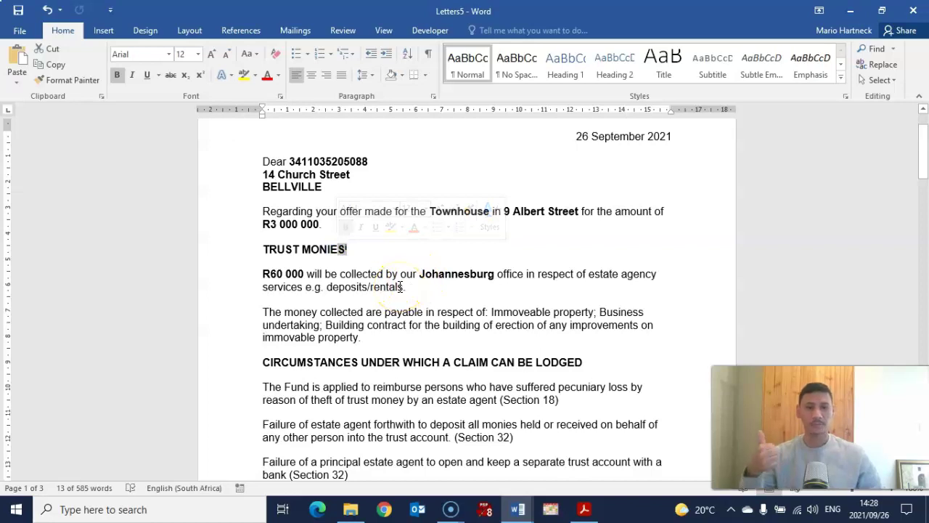
{"action": "scroll", "coordinate": [398, 282], "scroll_direction": "down", "scroll_amount": 12}
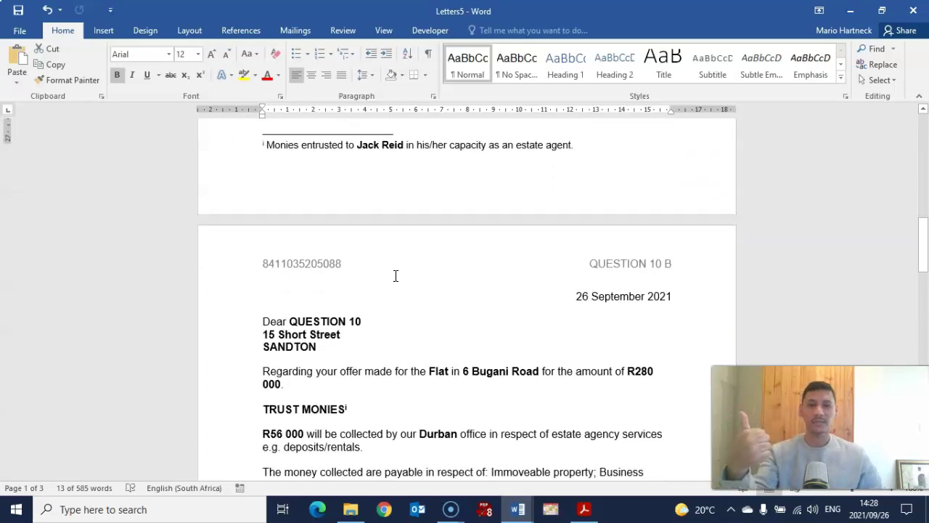
{"action": "scroll", "coordinate": [396, 276], "scroll_direction": "down", "scroll_amount": 5}
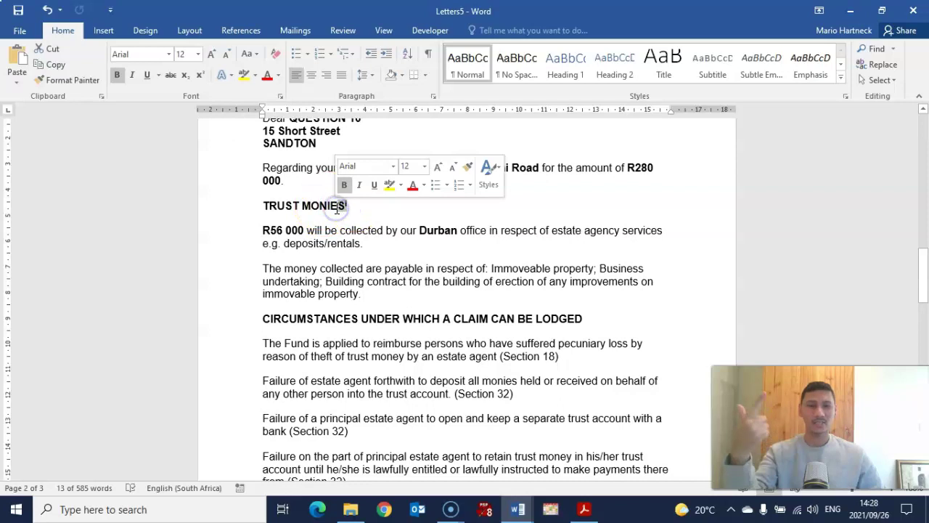
{"action": "scroll", "coordinate": [341, 214], "scroll_direction": "down", "scroll_amount": 10}
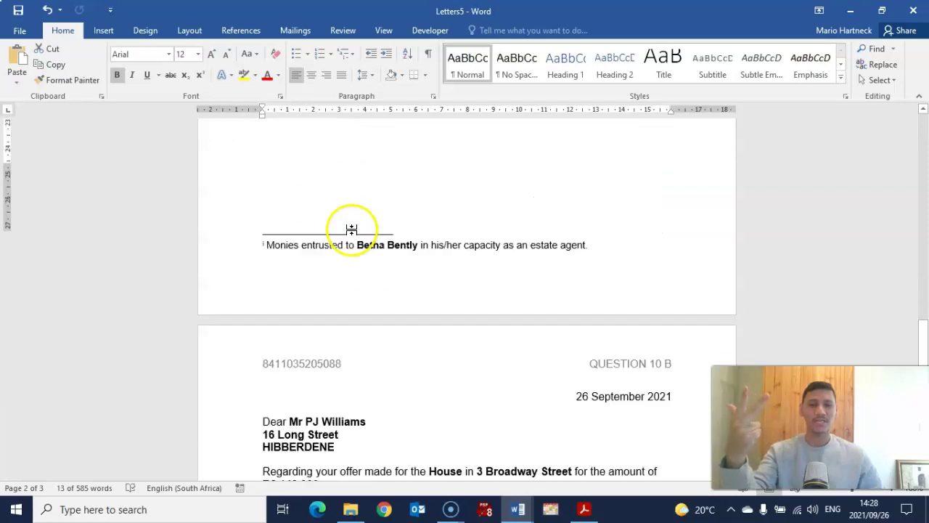
{"action": "scroll", "coordinate": [352, 230], "scroll_direction": "down", "scroll_amount": 6}
{"action": "scroll", "coordinate": [353, 230], "scroll_direction": "down", "scroll_amount": 3}
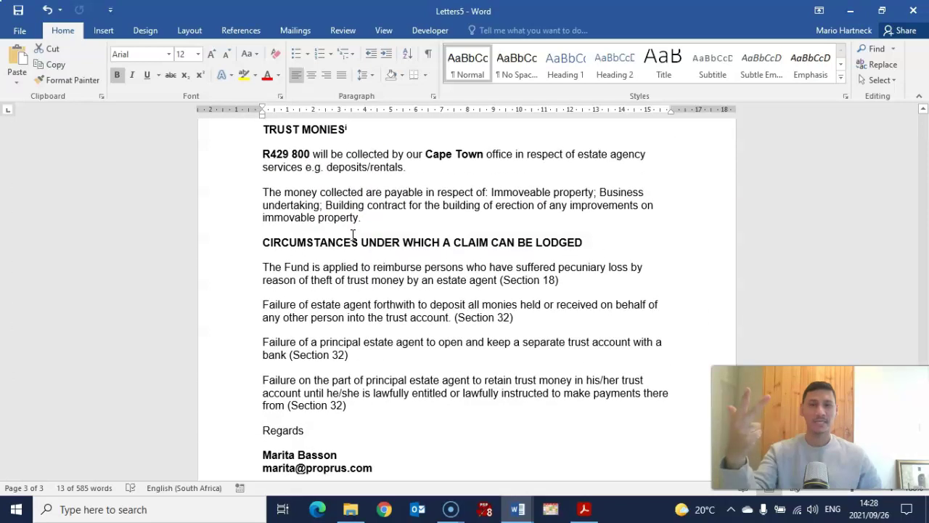
{"action": "scroll", "coordinate": [353, 235], "scroll_direction": "up", "scroll_amount": 2}
{"action": "mouse_move", "coordinate": [324, 231]}
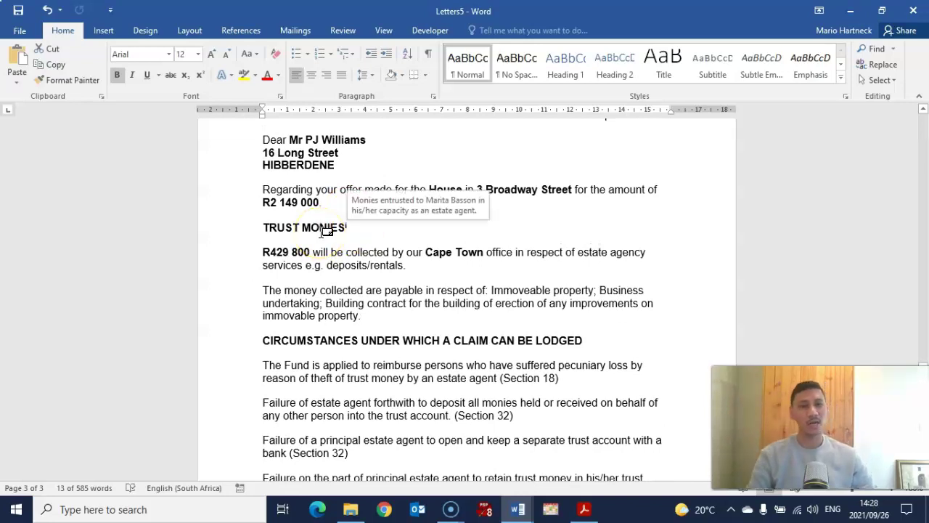
{"action": "left_click", "coordinate": [361, 275]}
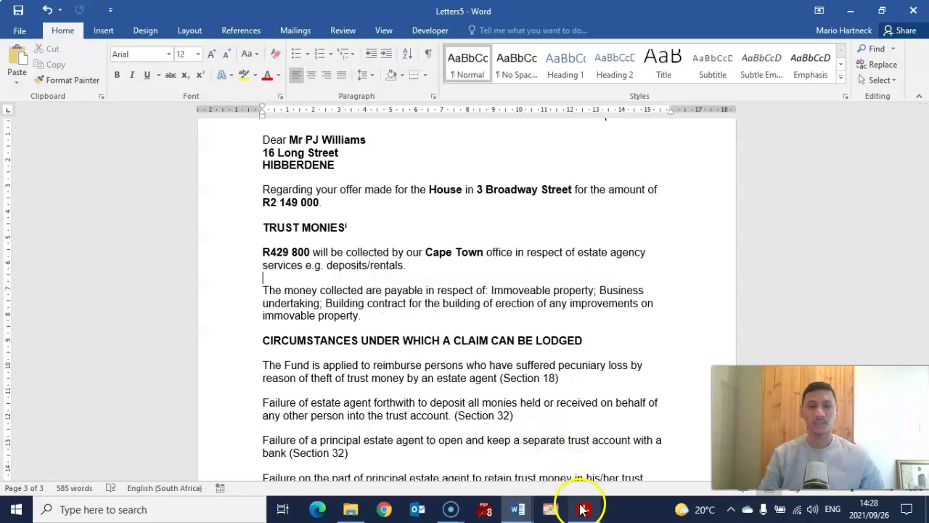
Bring up the exam paper and scroll down to page 6, Section C – Spreadsheets.
{"action": "left_click", "coordinate": [583, 509]}
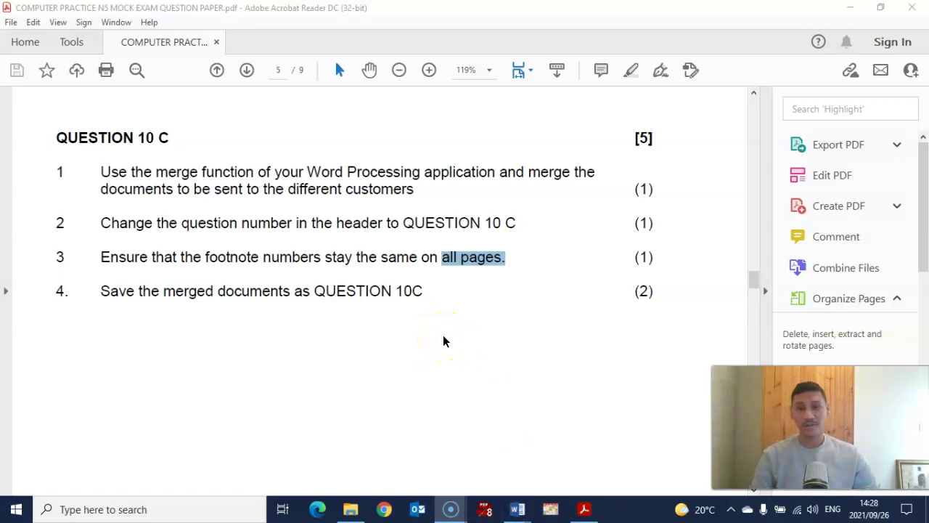
{"action": "scroll", "coordinate": [445, 341], "scroll_direction": "down", "scroll_amount": 10}
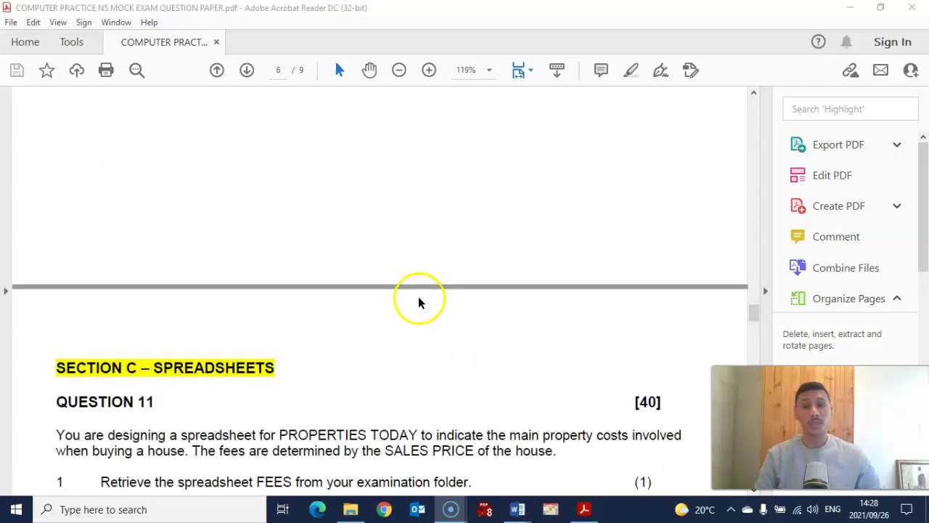